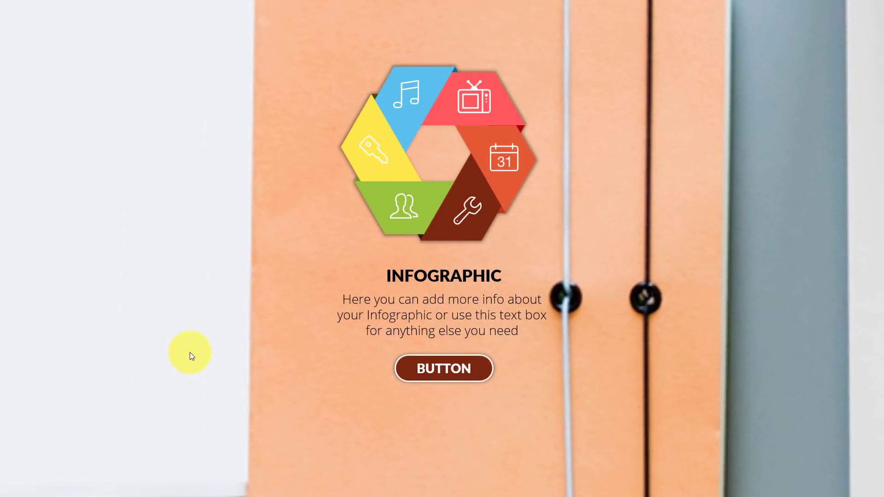
- Zoom out of the infographic folder back to the full desk overview slide
left_click(355, 251)
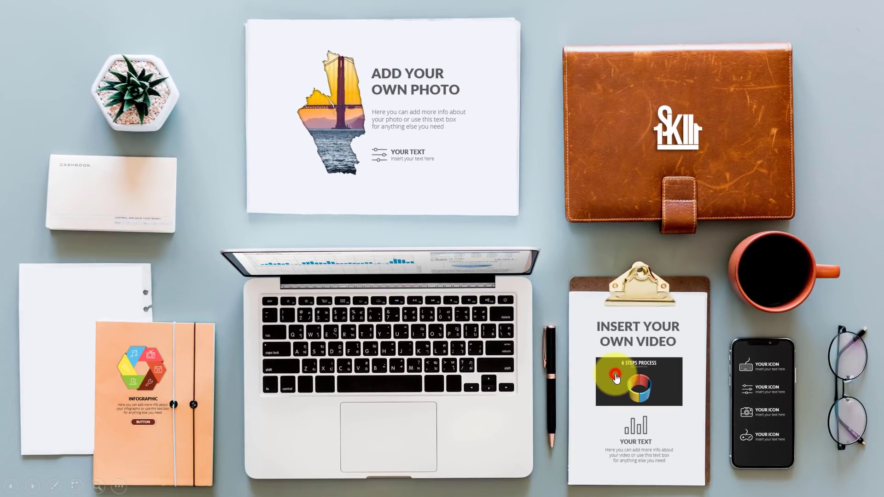
- Preview the clipboard video zoom, then return to the desk overview
left_click(616, 378)
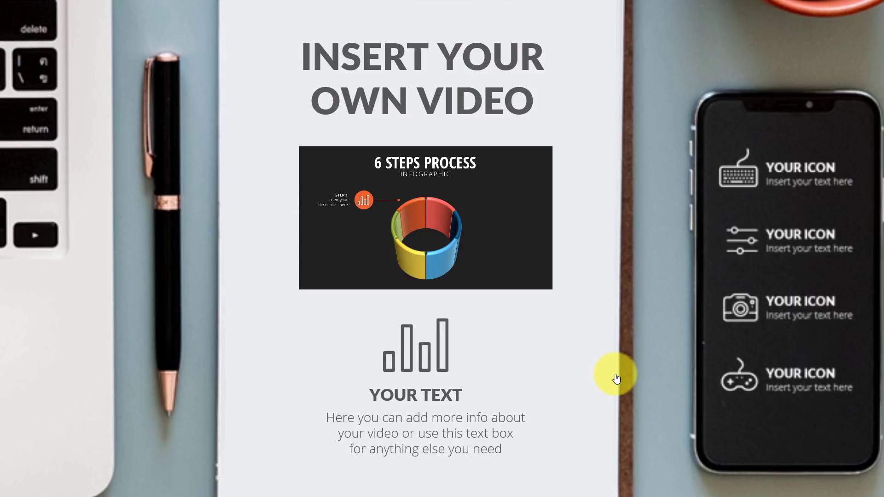
mouse_move(340, 292)
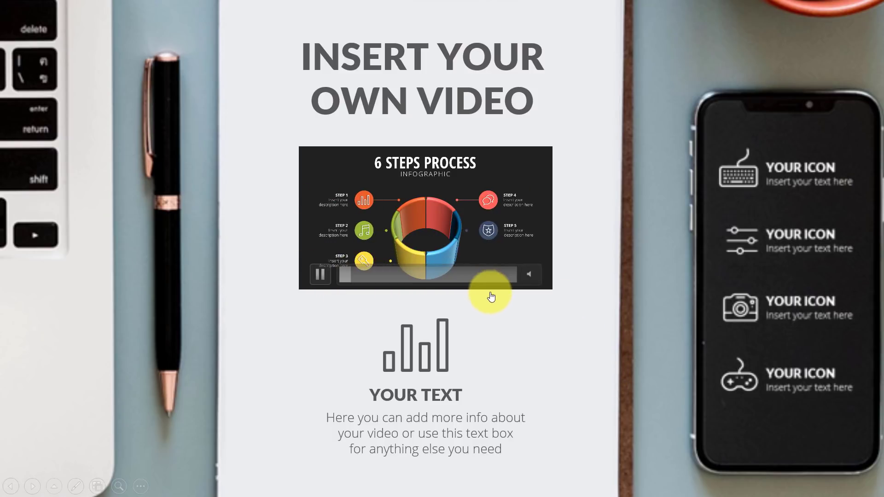
left_click(500, 315)
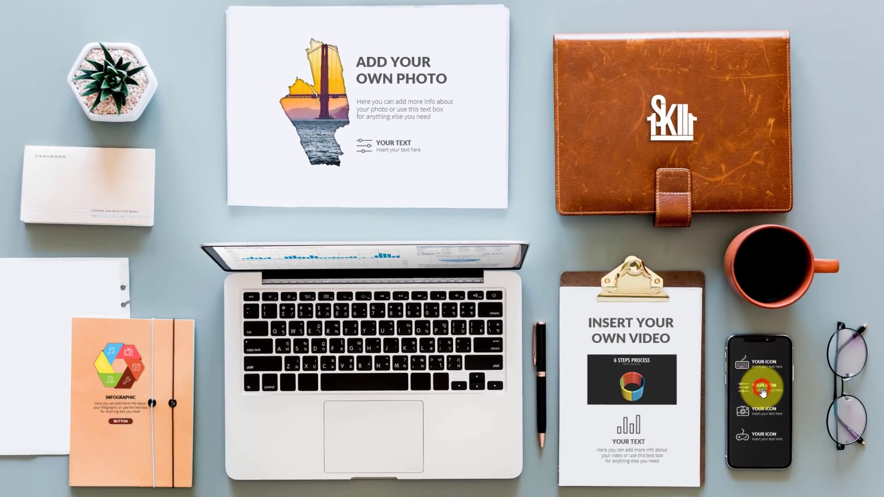
- Preview the phone screen zoom, zoom back out, and end the slide show
left_click(760, 386)
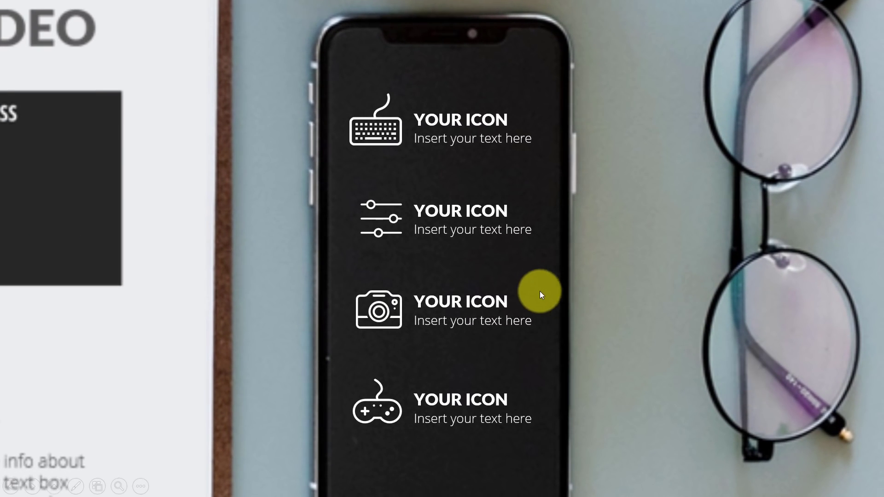
left_click(415, 263)
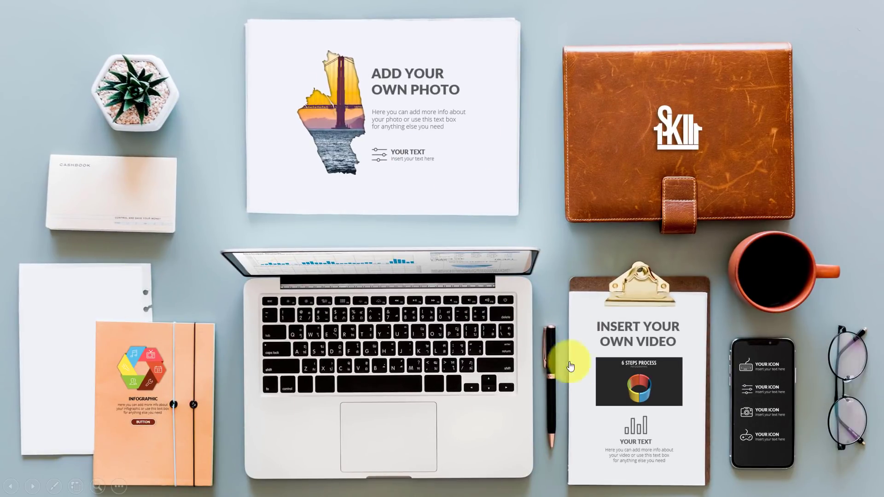
key("Escape")
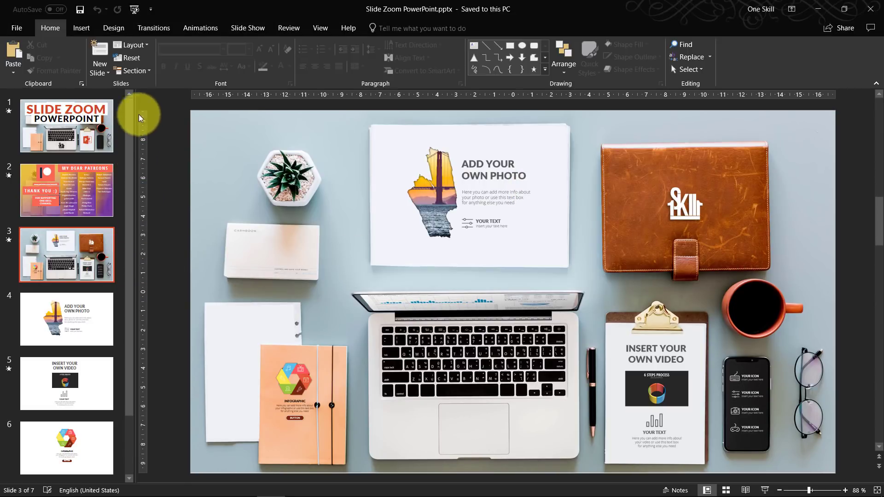
- Create a new blank presentation and set its slide to the Blank layout
left_click(8, 29)
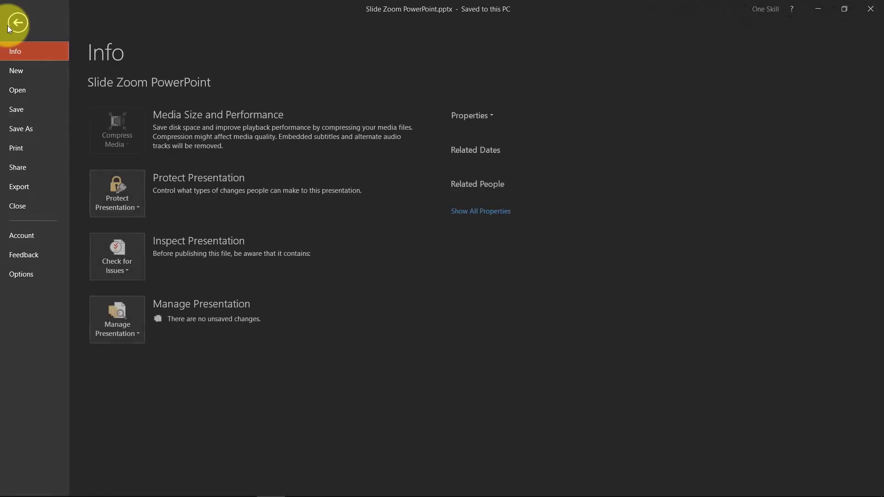
left_click(27, 70)
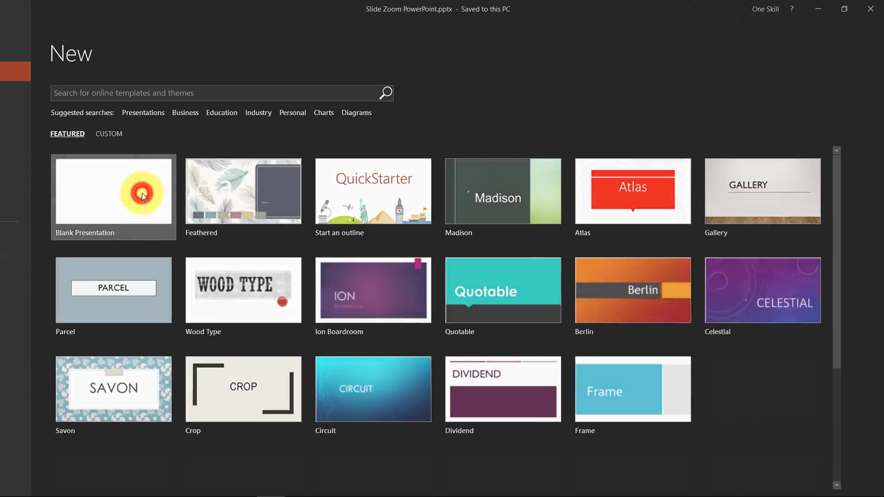
left_click(142, 193)
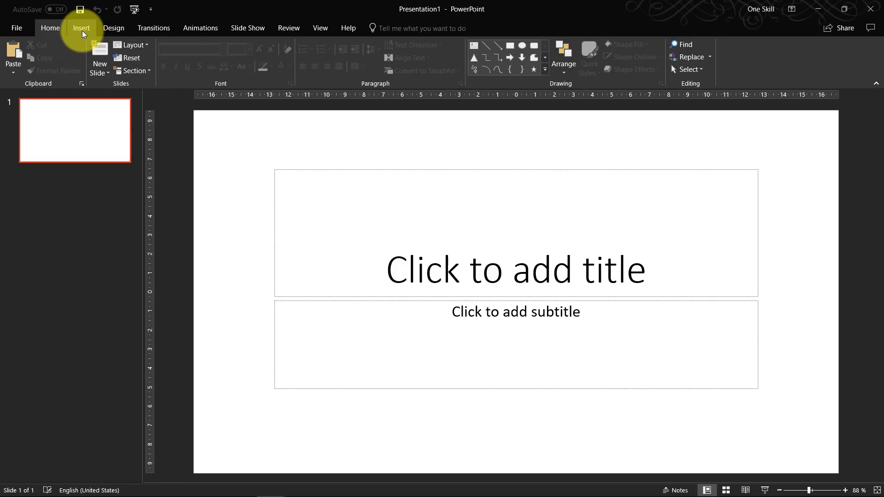
left_click(136, 50)
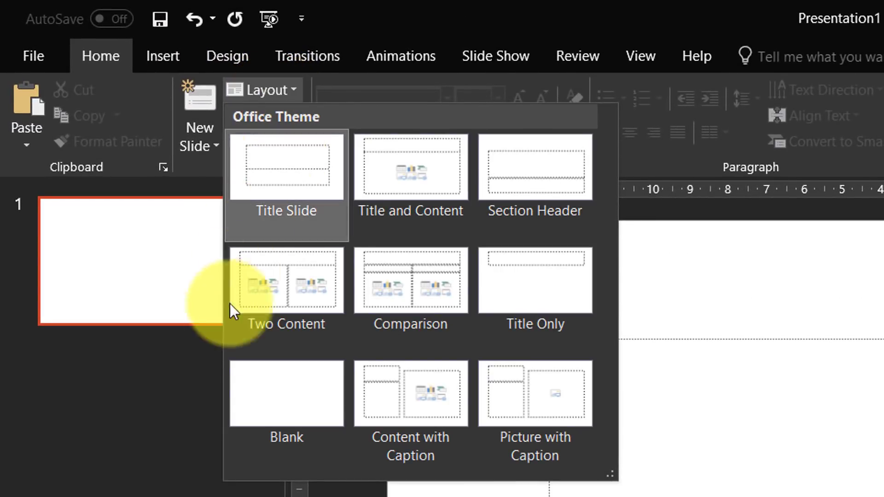
left_click(286, 405)
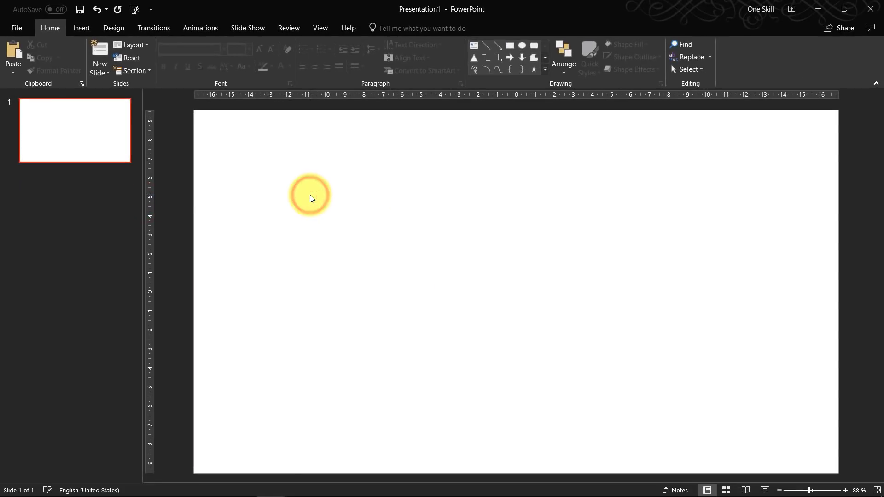
- Check desk-photo slide 3 in the Slide Zoom presentation, then return to Presentation1
key("alt+Tab")
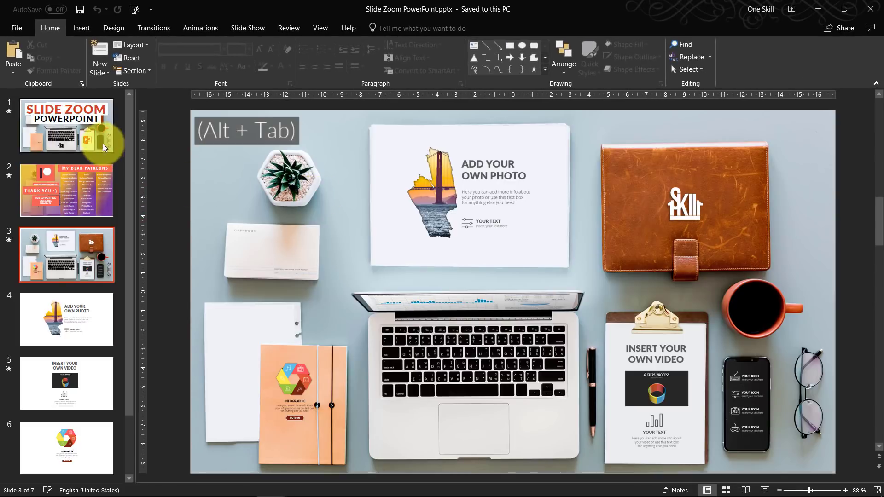
left_click(110, 250)
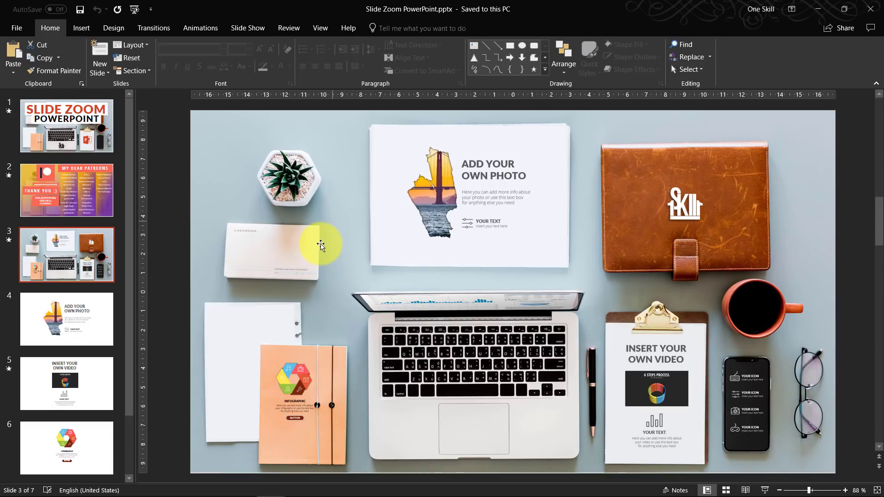
key("alt+Tab")
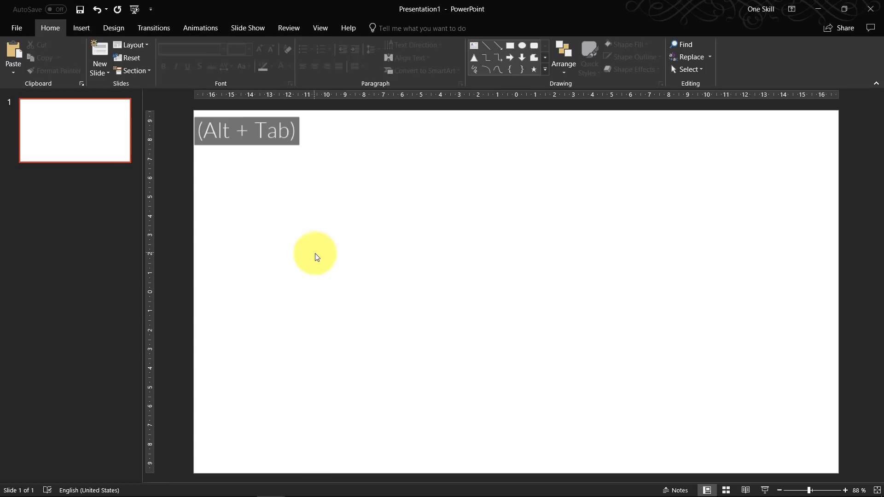
left_click(341, 231)
key("alt+Tab")
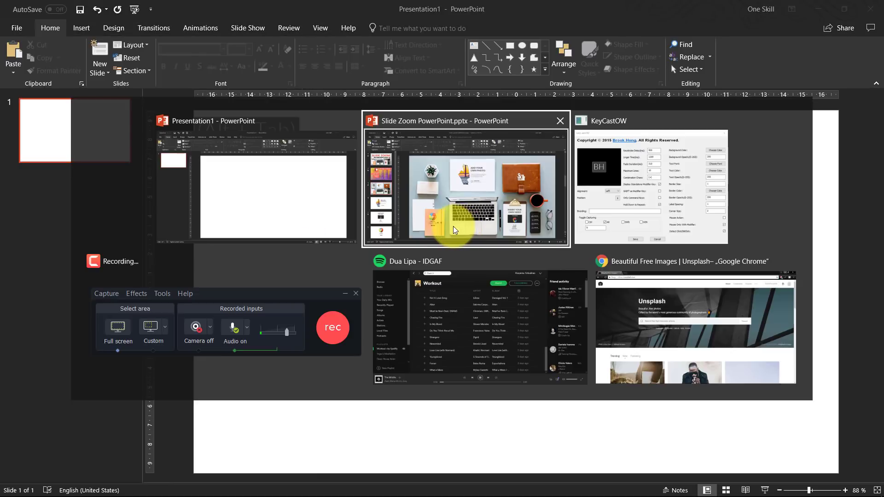
- Search Unsplash in the browser for 'work desk' photos
left_click(650, 323, "alt")
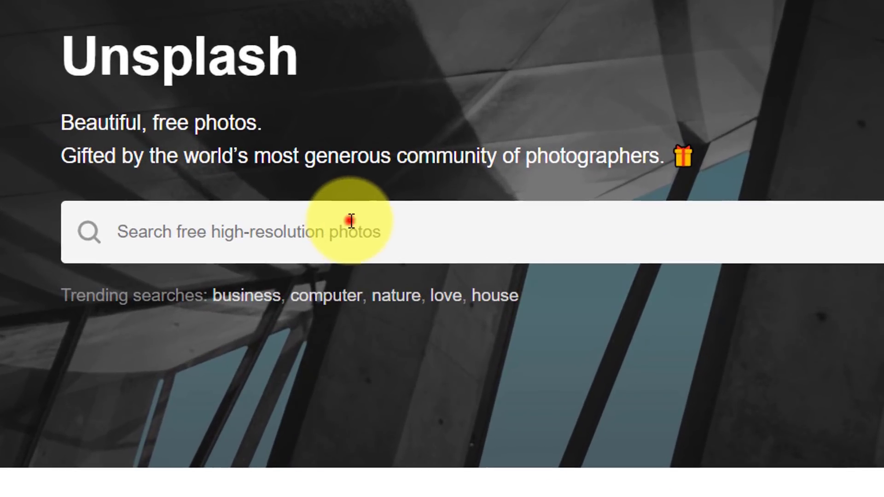
left_click(334, 215)
type("wor")
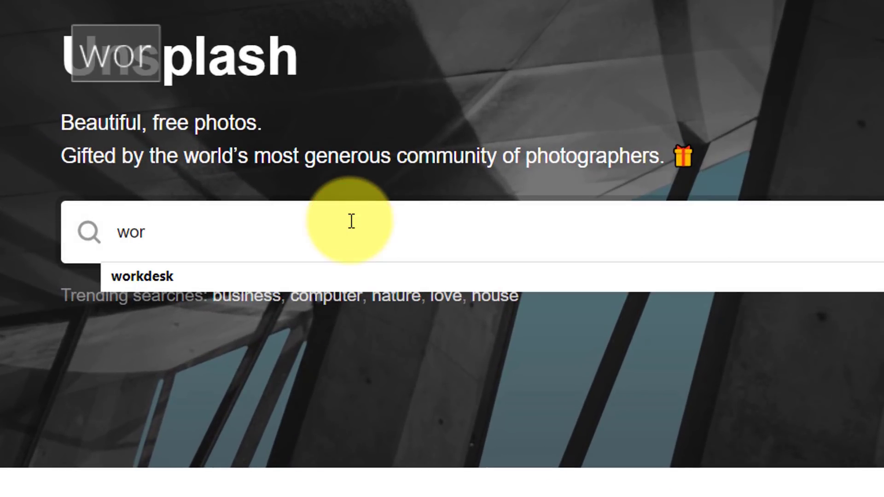
type("k desk")
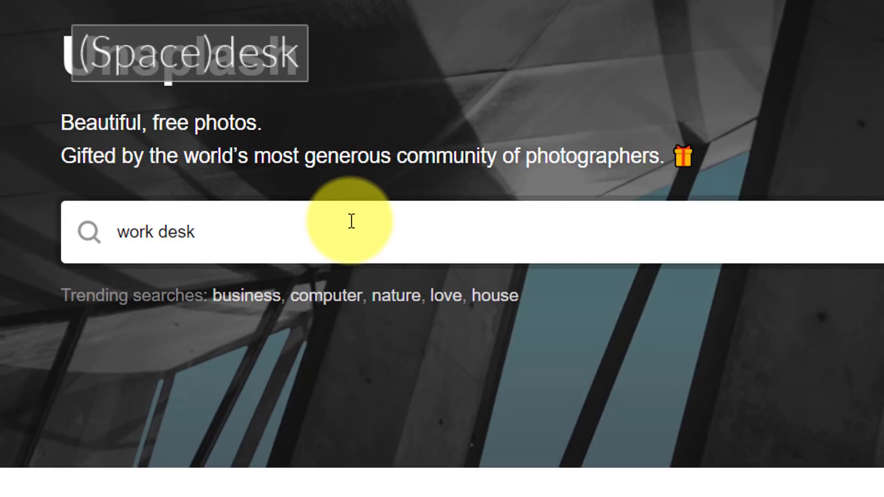
key("Return")
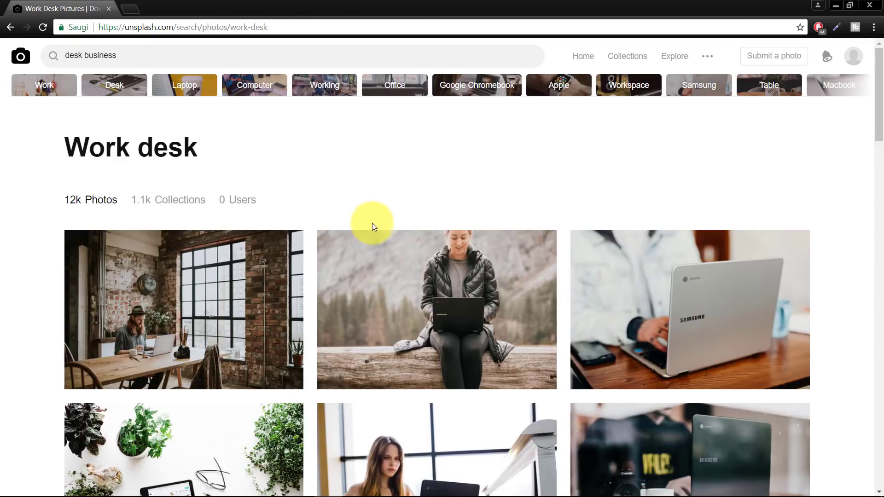
- Open the blue desk flat-lay photo, then its related BUSINESS desk photo
scroll(380, 215, "down", 15)
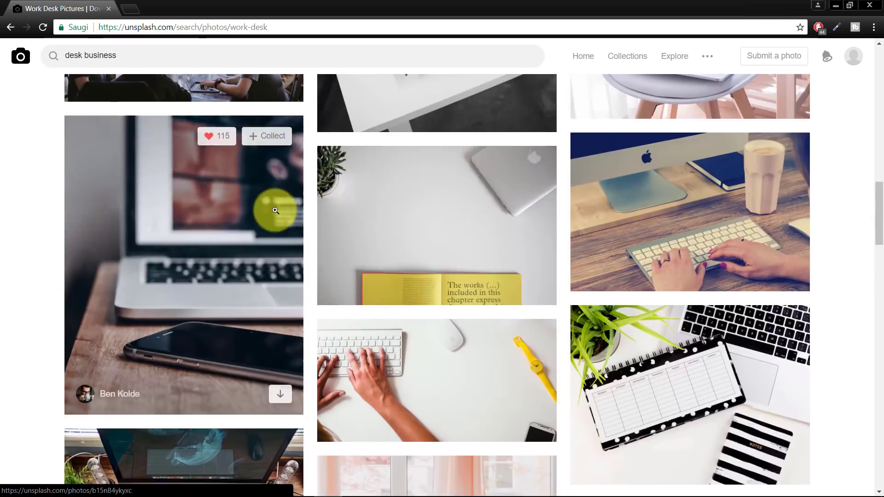
scroll(384, 239, "down", 15)
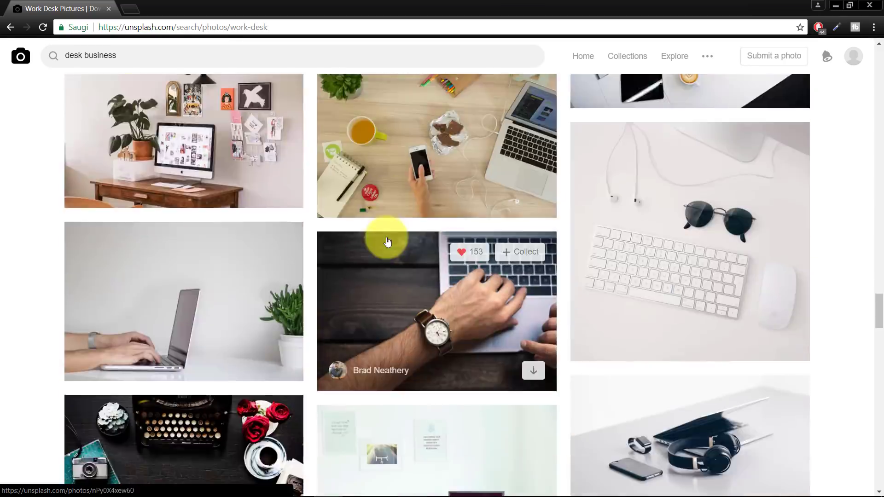
scroll(387, 236, "down", 15)
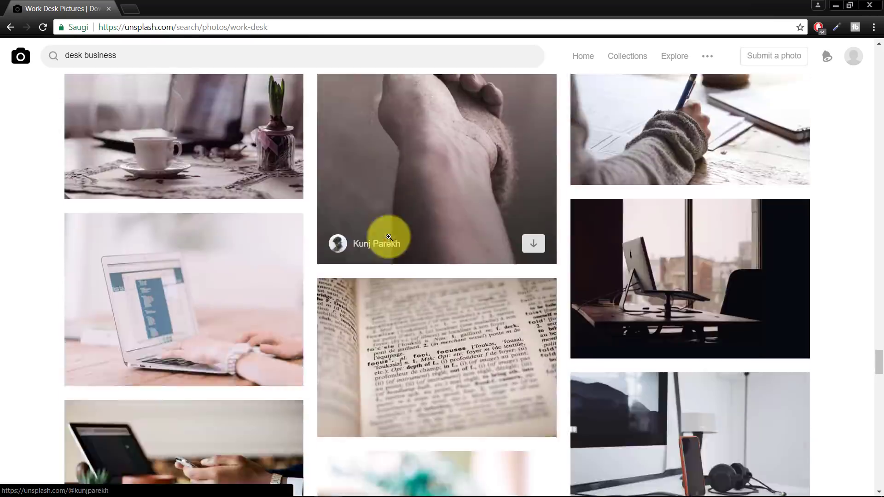
scroll(389, 236, "down", 15)
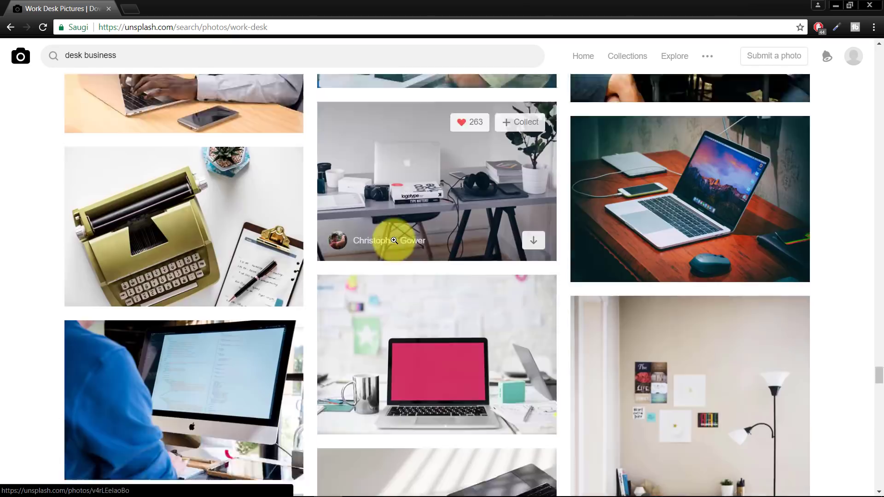
scroll(399, 246, "down", 5)
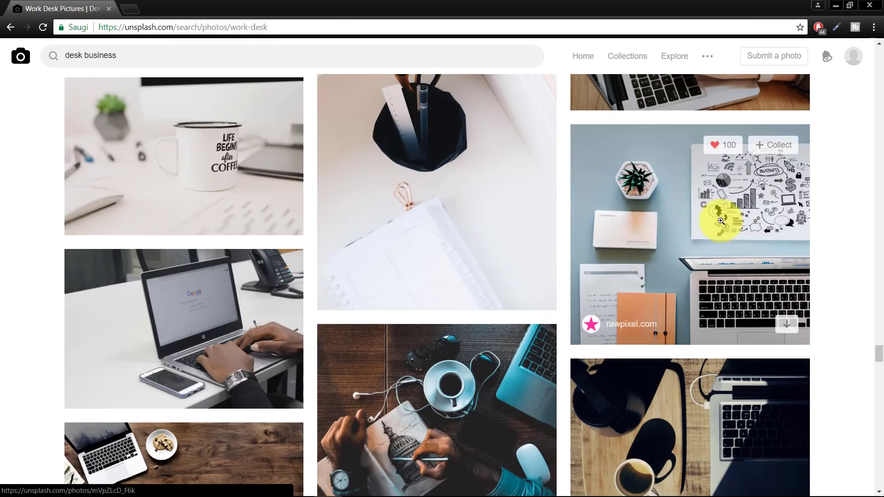
left_click(710, 209)
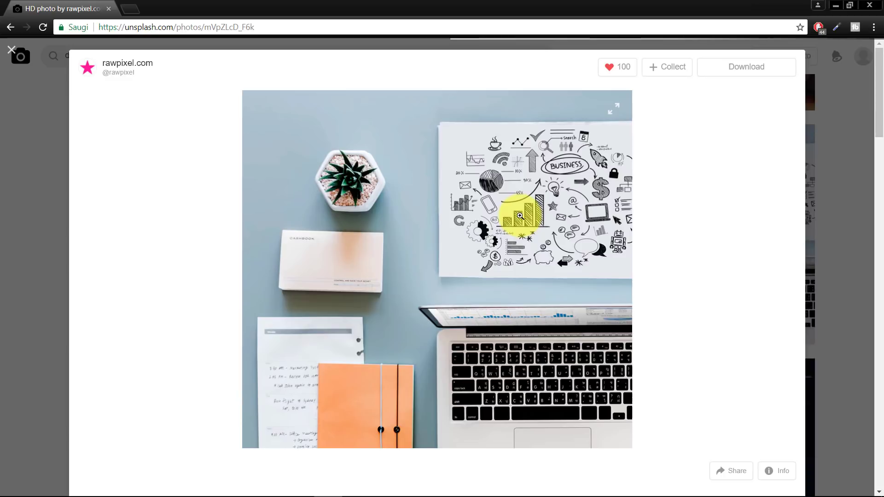
scroll(512, 221, "down", 5)
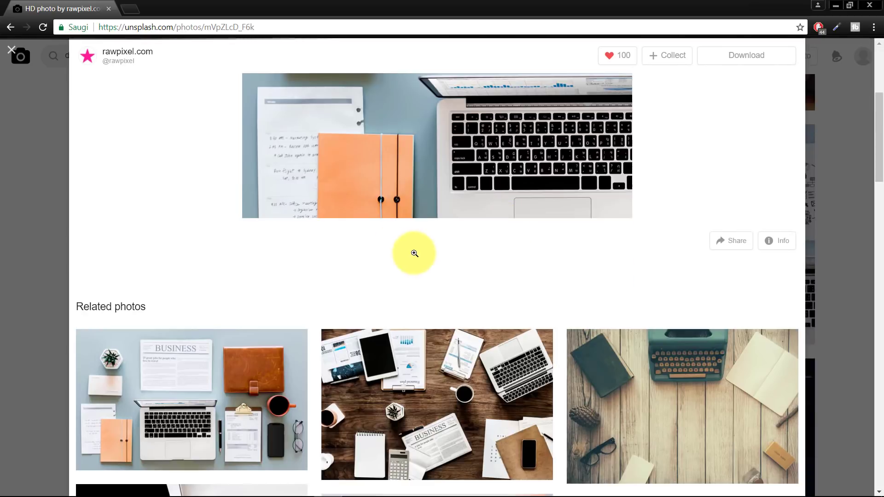
left_click(222, 382)
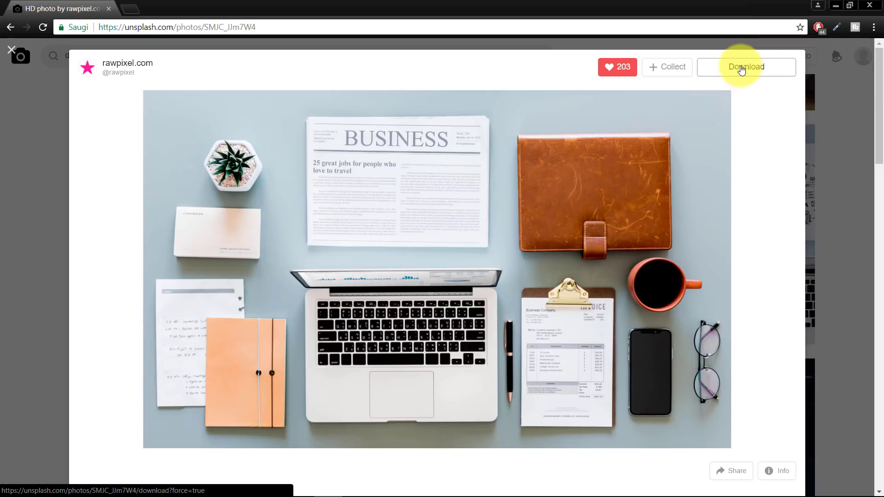
key("alt+Tab")
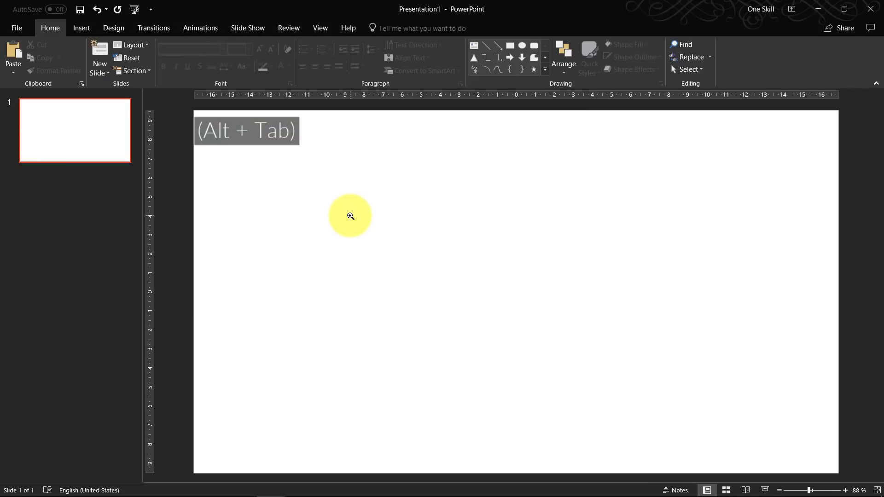
- Insert the downloaded desk photo from the Downloads folder onto the slide
left_click(83, 28)
left_click(71, 55)
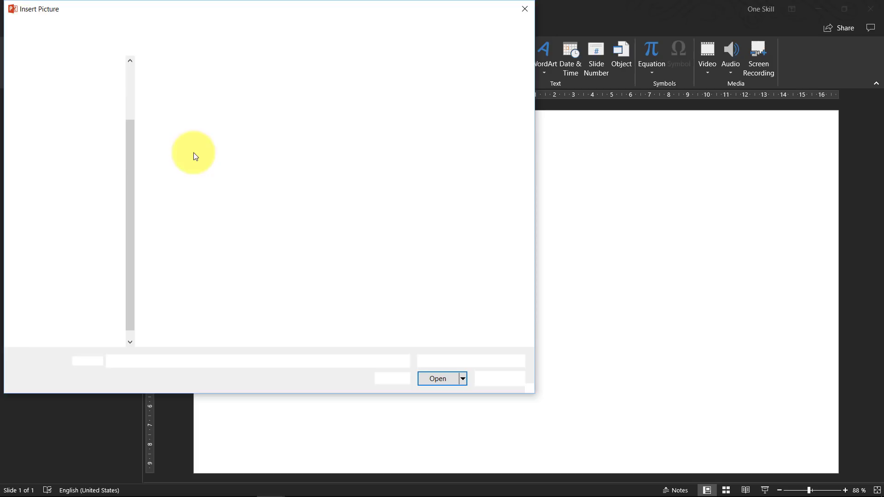
left_click(49, 228)
left_click(51, 242)
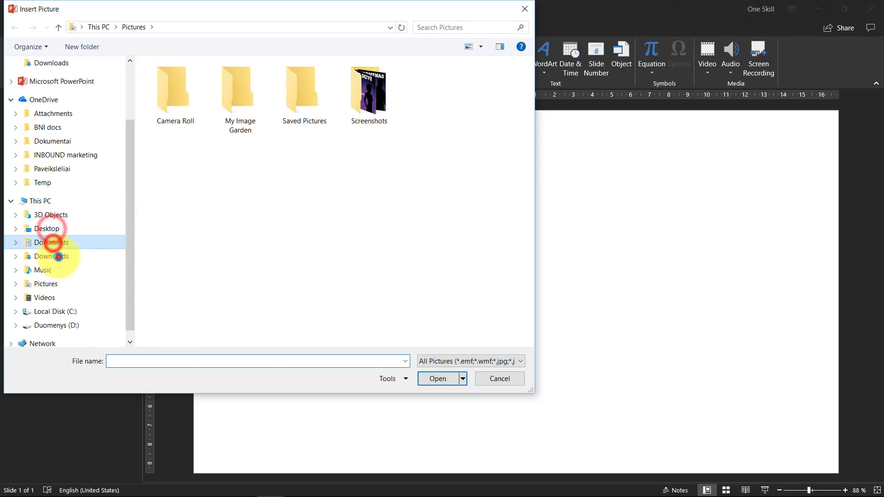
left_click(59, 256)
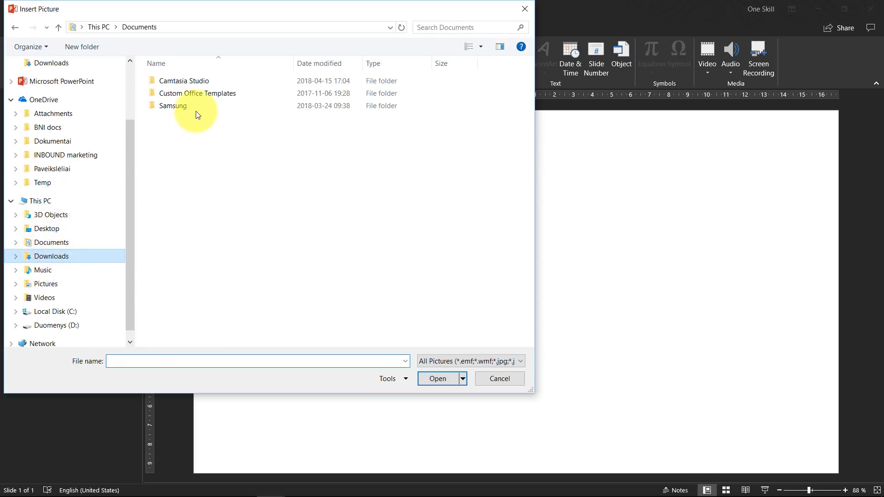
left_click(166, 94)
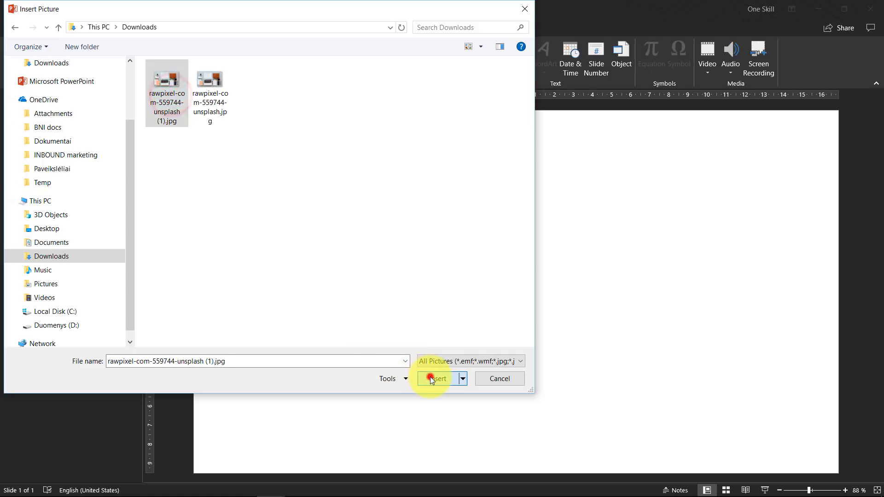
left_click(432, 379)
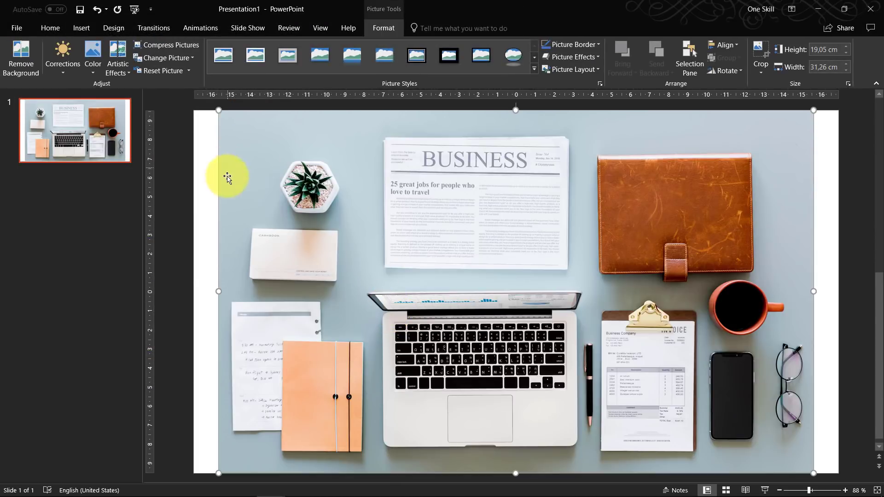
- Crop the photo to 16:9 and resize it to fill the whole slide
left_click(759, 73)
mouse_move(813, 118)
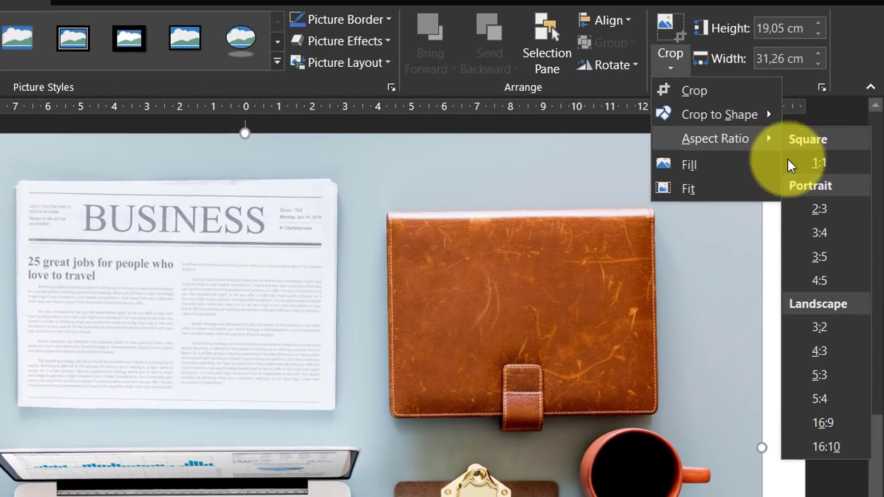
left_click(823, 420)
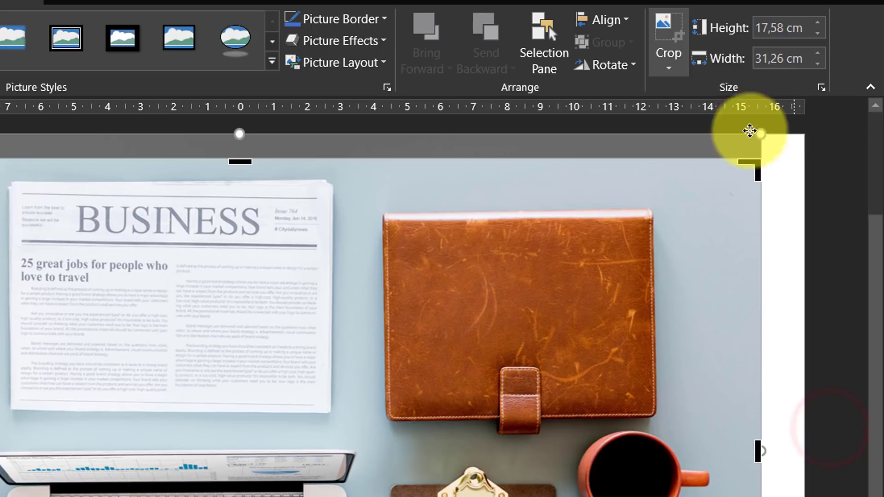
left_click(665, 23)
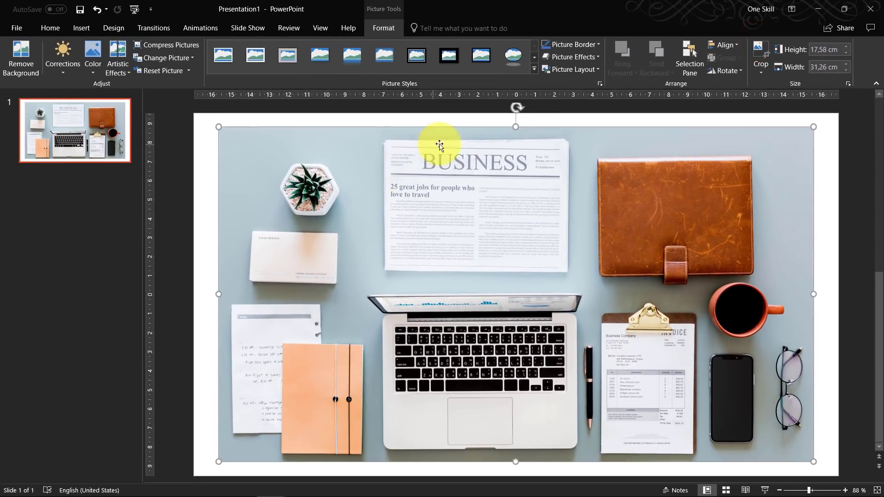
left_click_drag(342, 171, 317, 158)
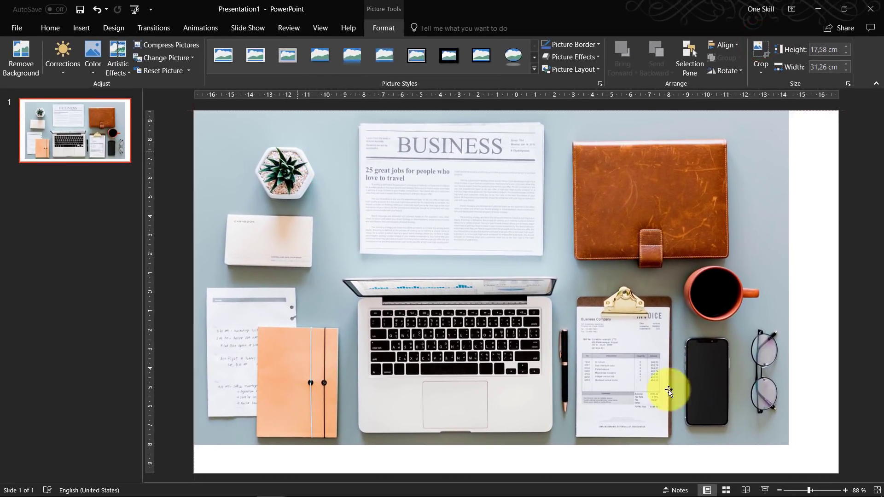
left_click_drag(791, 449, 833, 467)
- Deselect the photo and zoom in to inspect its details
left_click(855, 194)
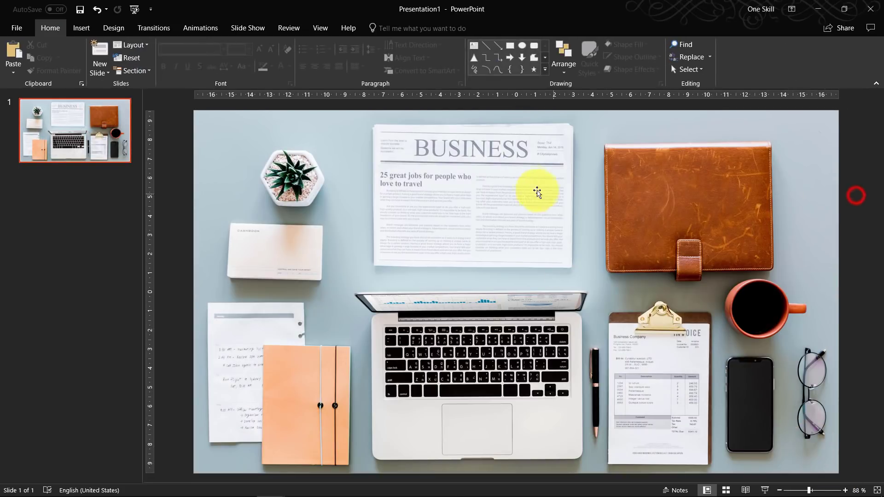
scroll(471, 169, "up", 5)
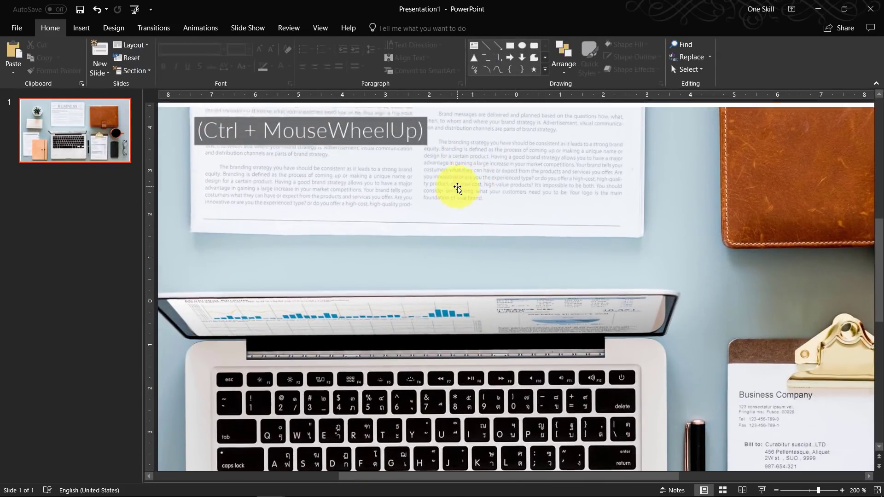
scroll(458, 187, "up", 2)
scroll(430, 225, "up", 1)
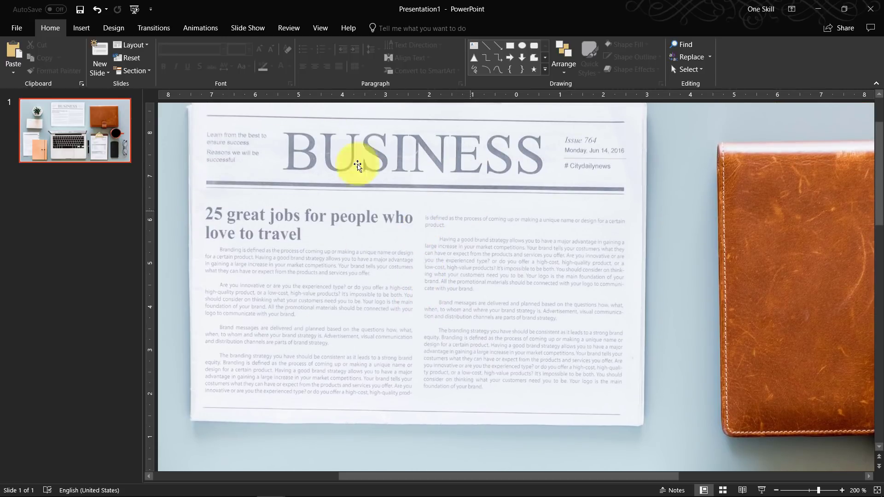
scroll(420, 234, "down", 6)
scroll(686, 404, "up", 12)
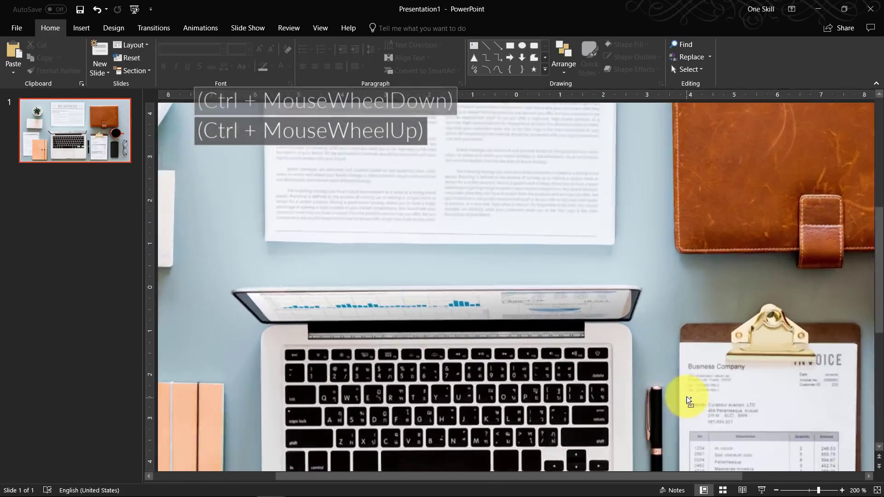
scroll(736, 405, "down", 3)
left_click_drag(604, 476, 724, 483)
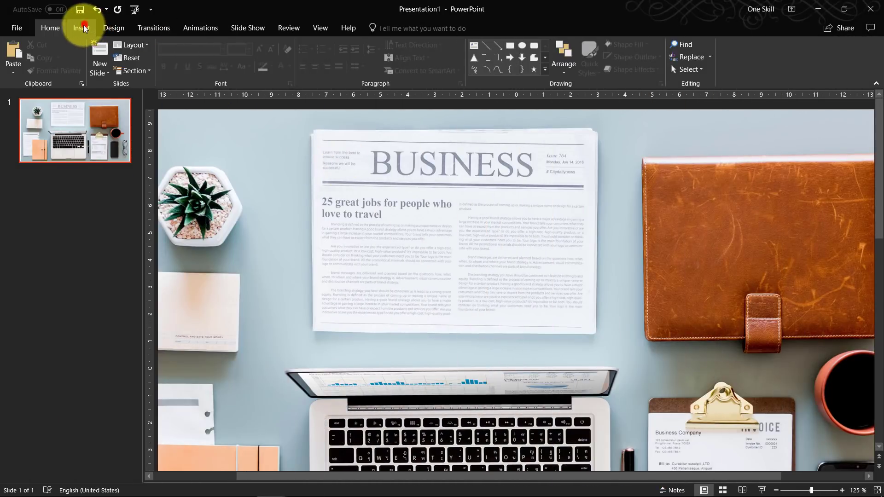
- Arm the Freeform: Shape drawing tool from the Shapes gallery
left_click(83, 29)
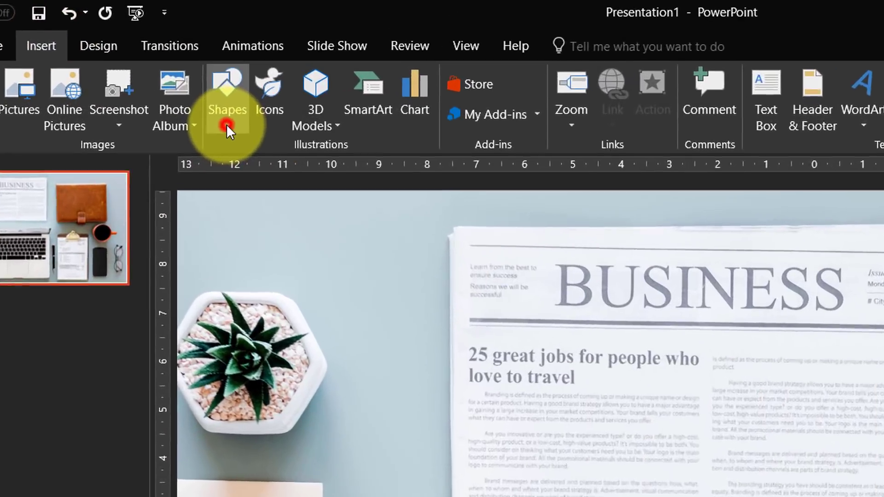
left_click(183, 70)
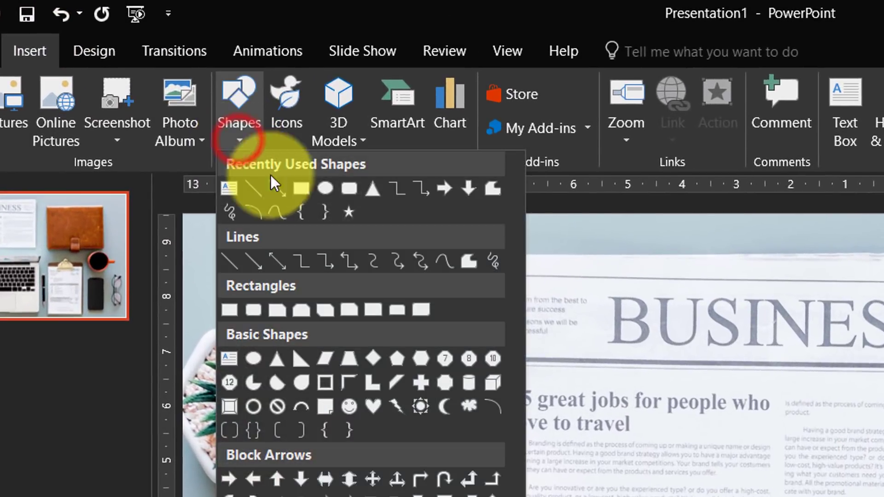
left_click(489, 192)
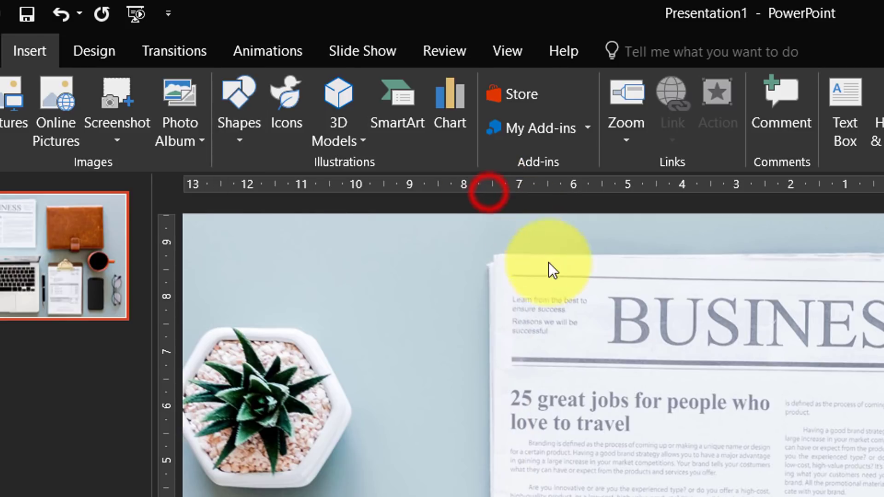
- Trace a freeform shape over the BUSINESS newspaper's corners
left_click(499, 261)
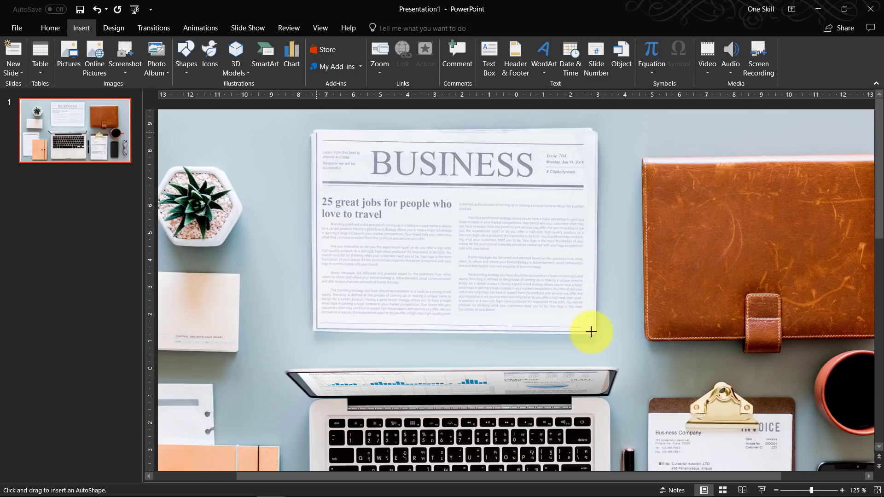
left_click(591, 138)
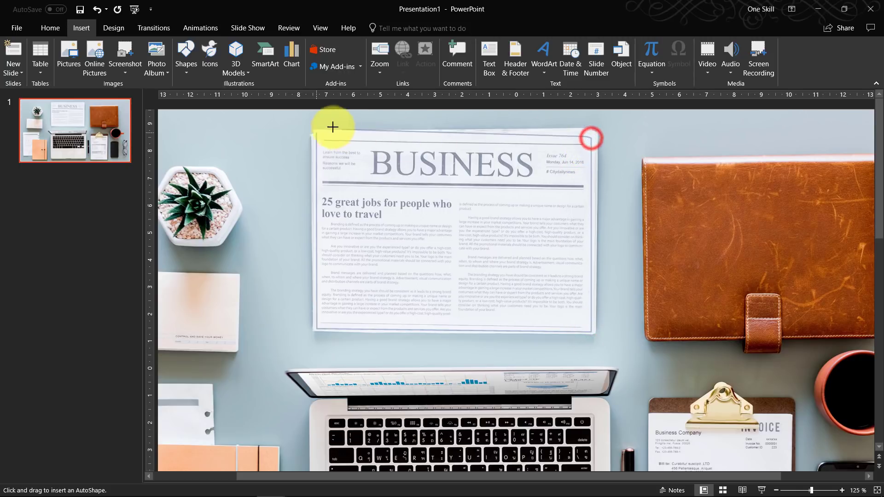
left_click(316, 132)
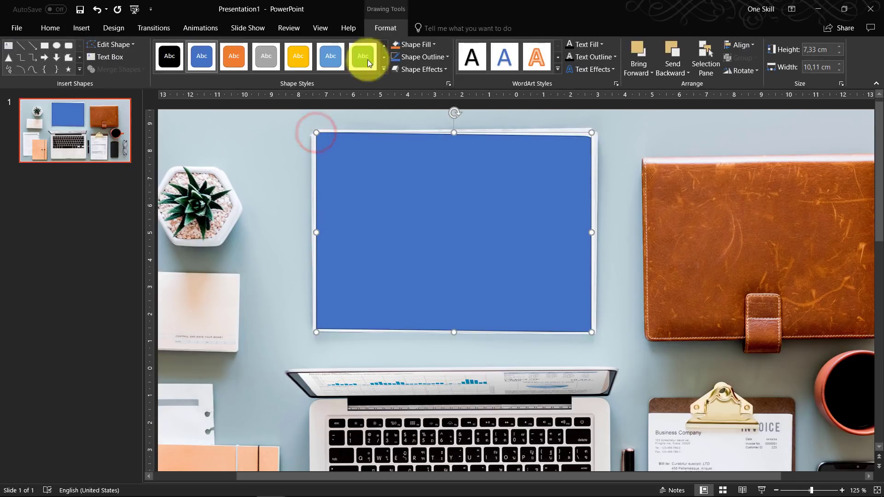
- Give the shape No Outline and an eyedropper fill matching the paper's white
left_click(427, 59)
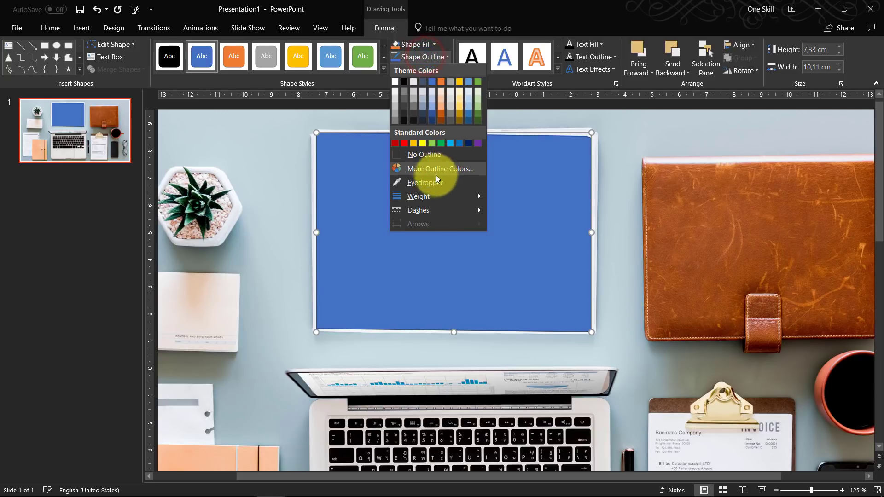
left_click(427, 153)
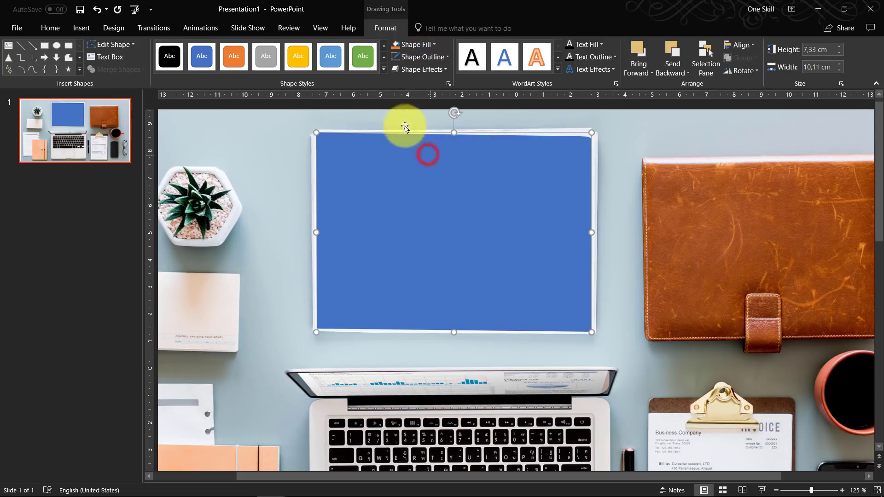
left_click(432, 45)
left_click(425, 171)
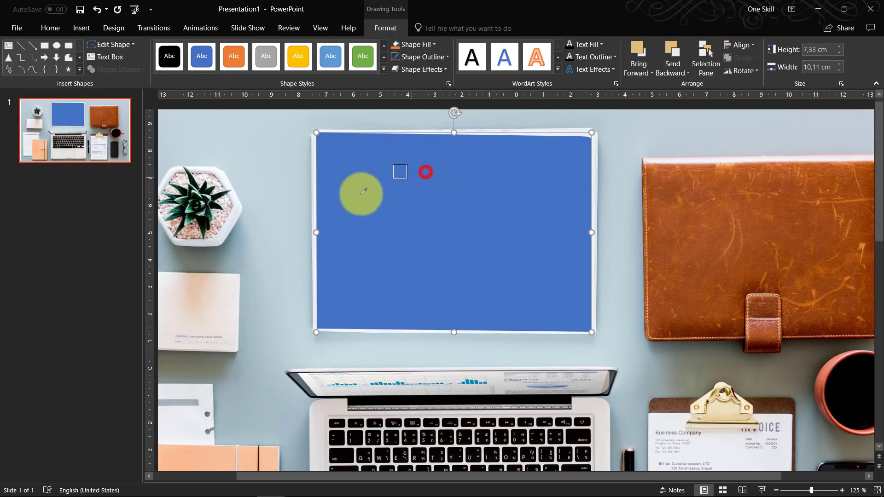
left_click(593, 209)
left_click(607, 184)
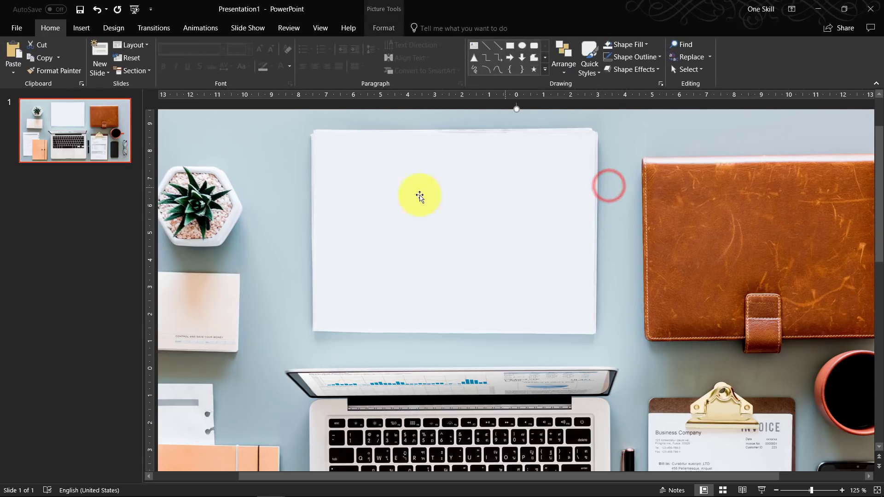
scroll(332, 290, "down", 5)
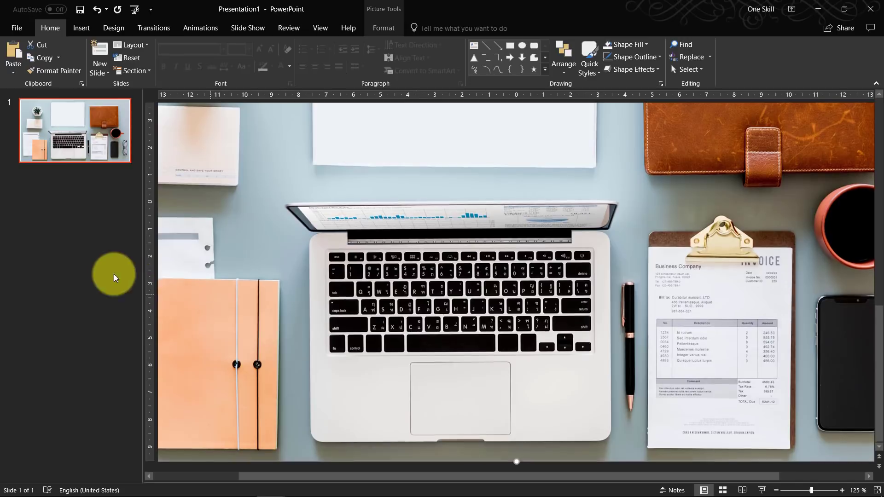
left_click_drag(474, 479, 562, 477)
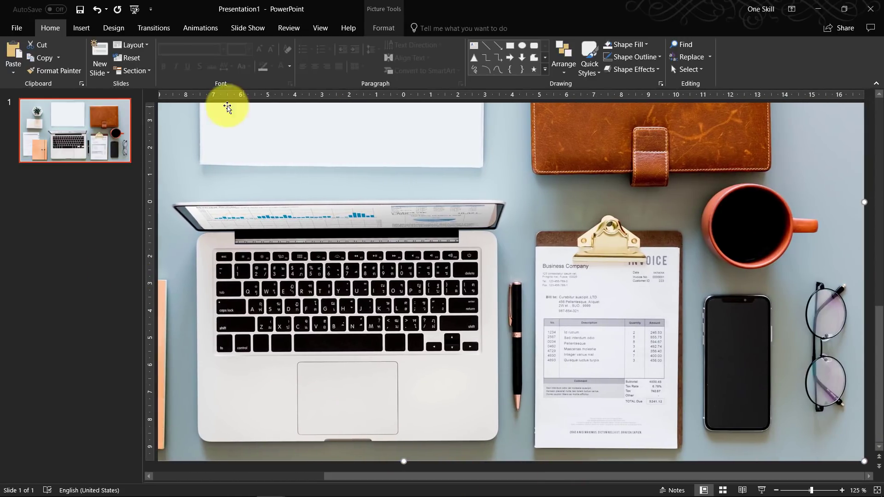
- Draw a rectangle covering the clipboard paper sheet
left_click(80, 32)
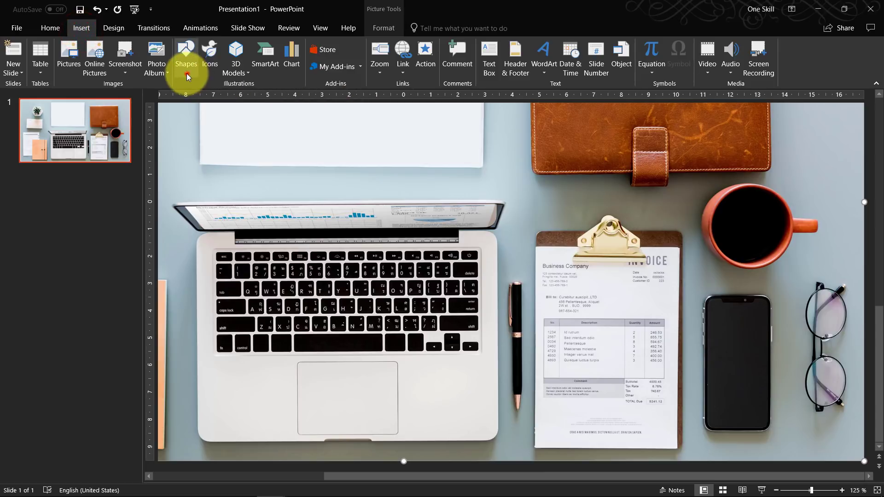
left_click(186, 69)
left_click(312, 97)
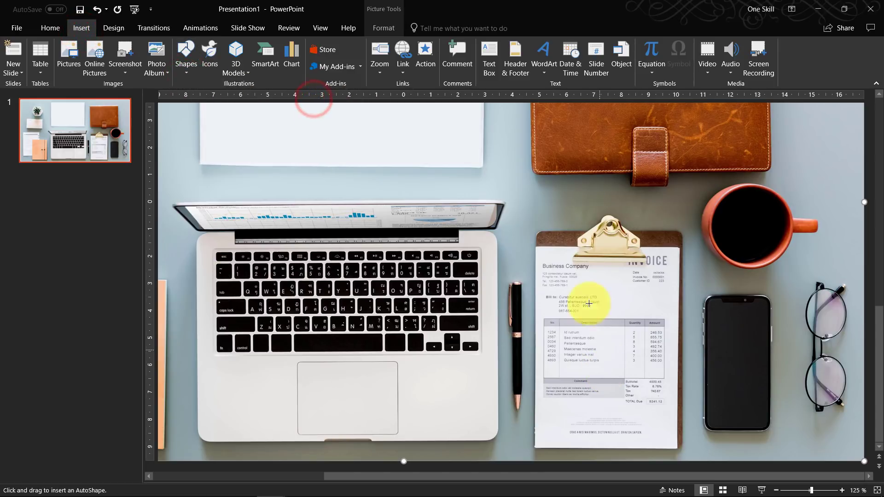
left_click_drag(539, 259, 577, 261)
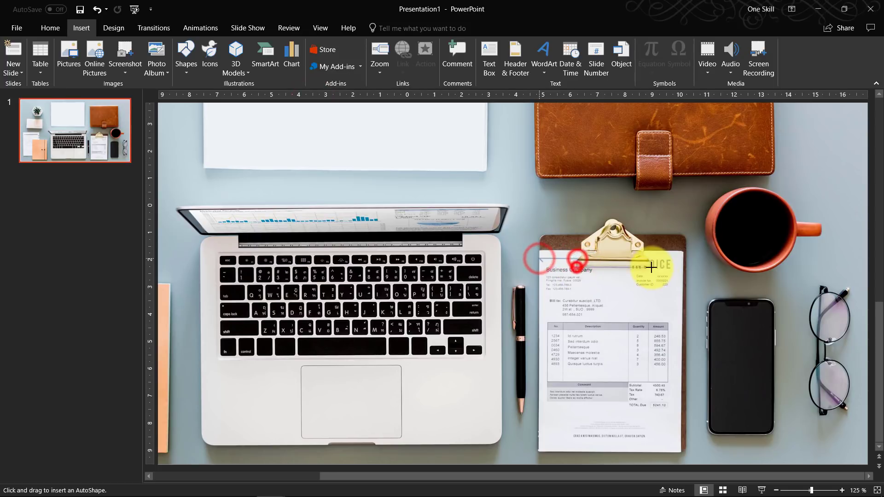
mouse_move(680, 450)
left_mouse_down()
mouse_move(558, 446)
mouse_move(541, 258)
left_mouse_up()
left_click(316, 133)
- Fill the clipboard rectangle with the paper's white via eyedropper and adjust an edge point
left_click(608, 296)
left_click(424, 44)
left_click(428, 176)
left_click(425, 46)
left_click(424, 193)
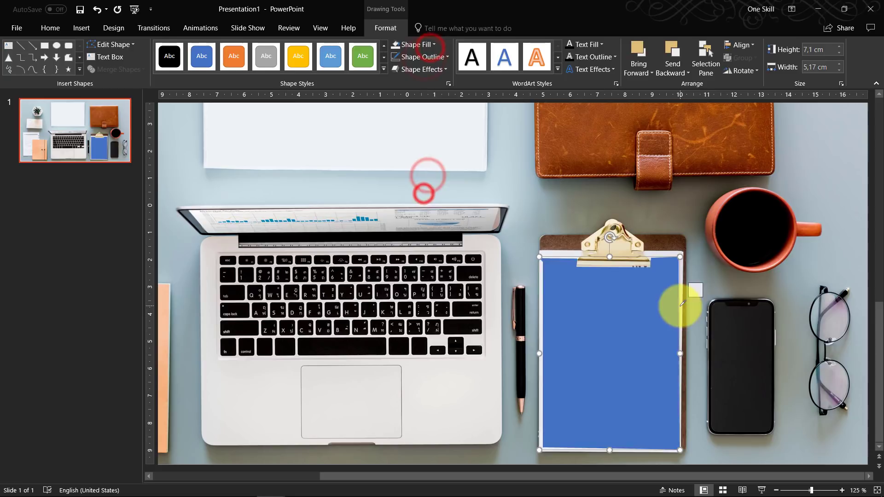
left_click(681, 304)
scroll(564, 479, "up", 5, "ctrl")
left_click(672, 337)
left_click(405, 315)
scroll(395, 313, "down", 10, "ctrl")
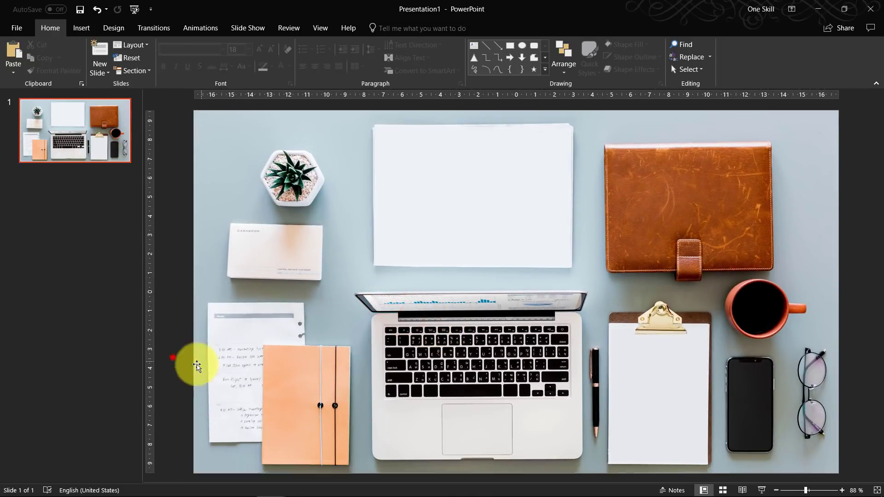
scroll(173, 359, "up", 5, "ctrl")
left_click_drag(236, 474, 299, 474)
- Draw a rectangle over the handwritten note paper
left_click(81, 27)
left_click(187, 67)
left_click(213, 244)
left_click(196, 201)
left_click(198, 428)
left_click_drag(284, 265, 343, 200)
- Fill the note rectangle with the paper's white using the eyedropper
left_click(423, 44)
left_click(424, 192)
left_click(357, 226)
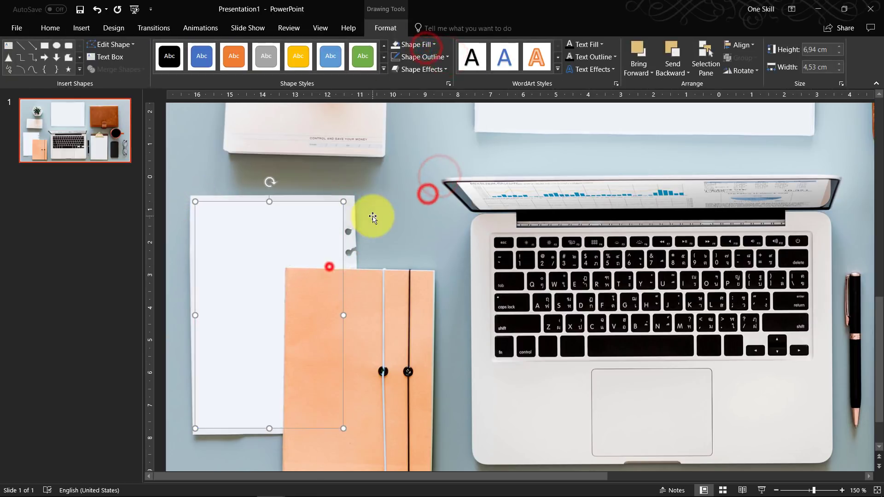
left_click(417, 56)
left_click(428, 191)
left_click(345, 236)
left_click(379, 222)
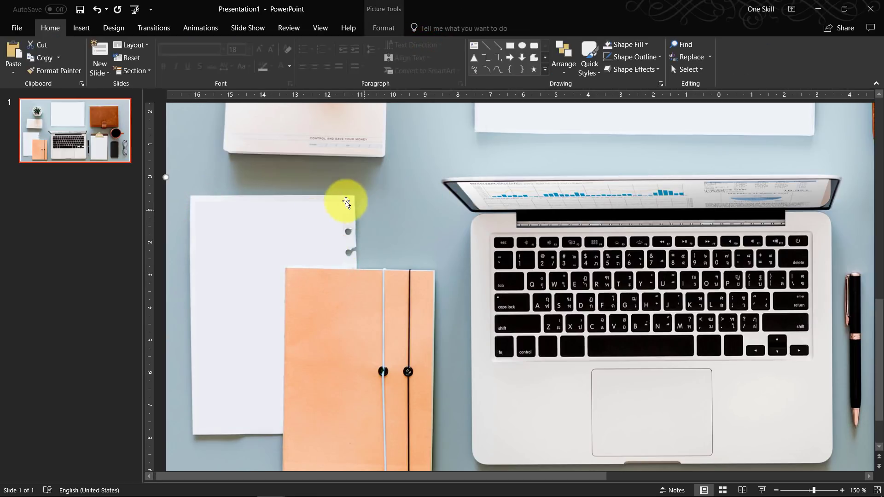
scroll(464, 217, "down", 8)
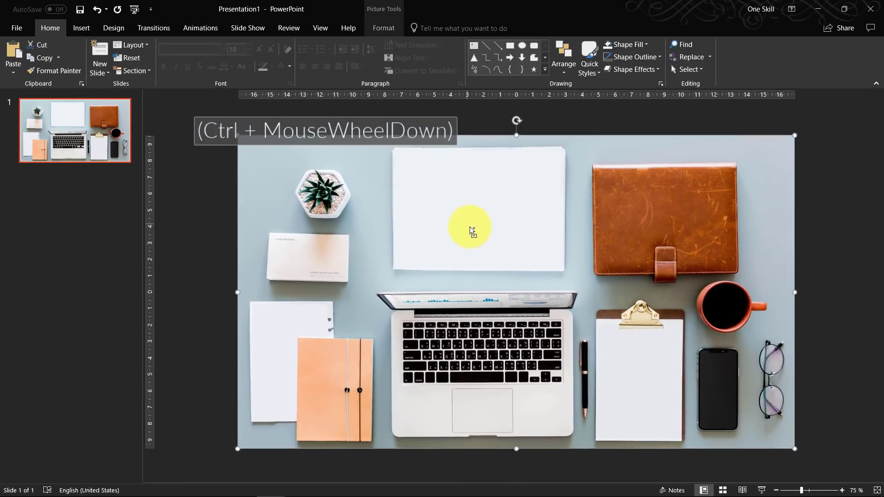
- Cut all slide objects and paste them back as a single Picture
left_click(223, 213)
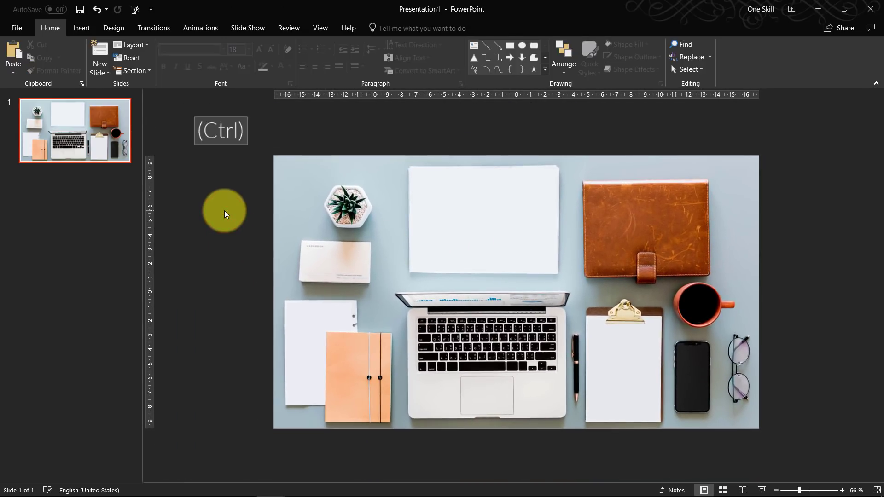
key("ctrl+a")
key("ctrl+x")
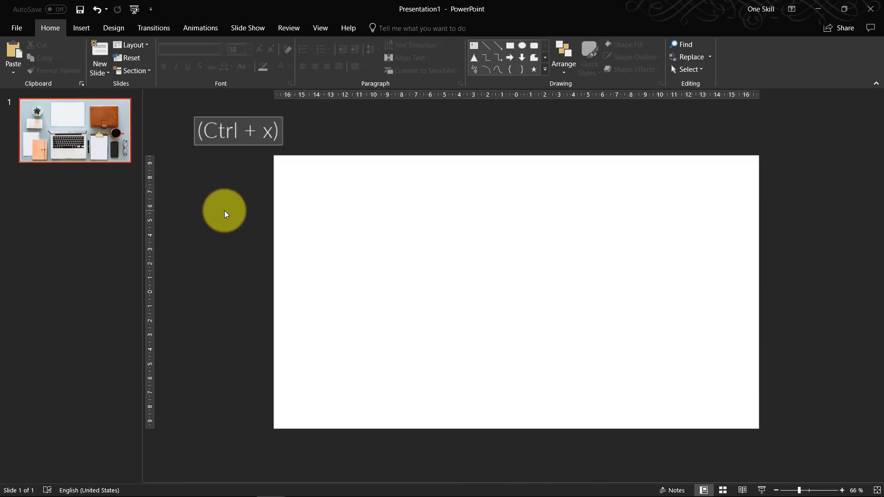
key("ctrl+v")
left_click(774, 438)
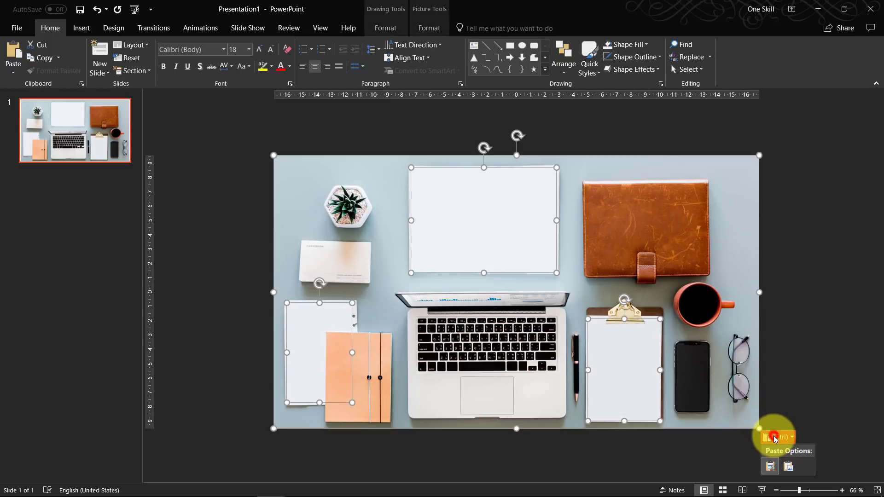
left_click(790, 468)
- Fit the slide to the window and add a new blank second slide
left_click(827, 263)
scroll(655, 239, "up", 10)
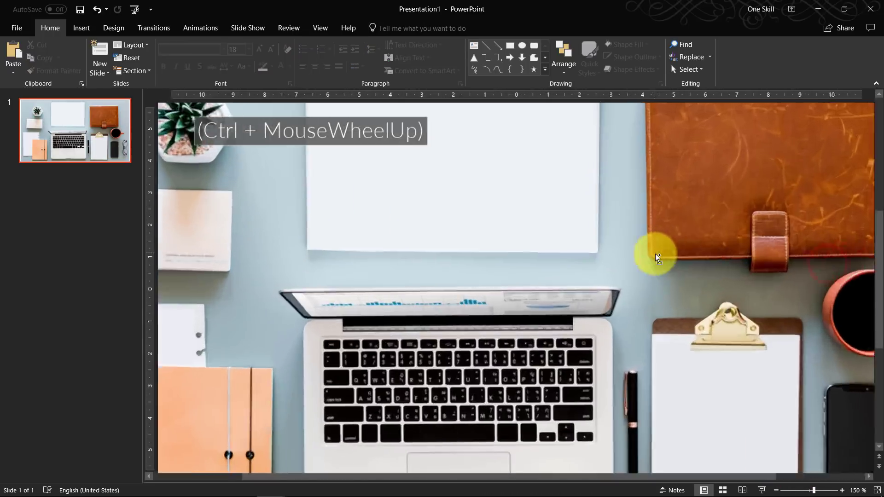
scroll(619, 229, "down", 4)
scroll(619, 228, "down", 7)
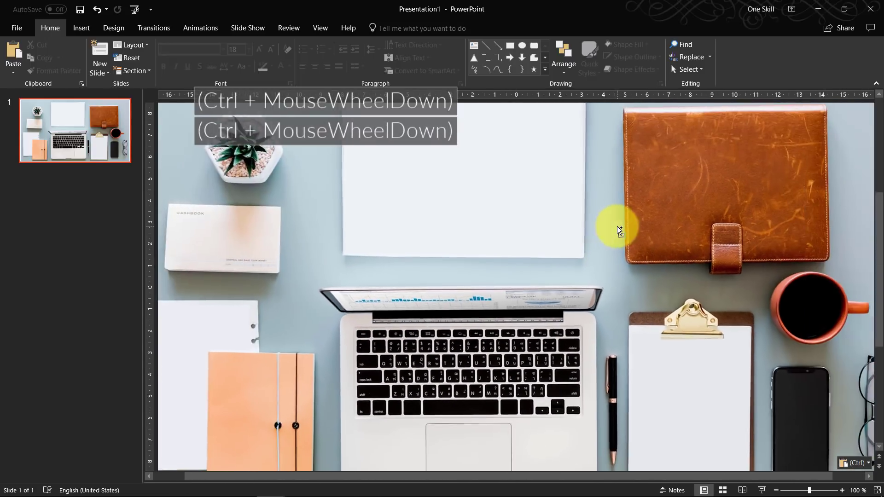
left_click(513, 204)
scroll(537, 217, "down", 1)
scroll(538, 219, "up", 1)
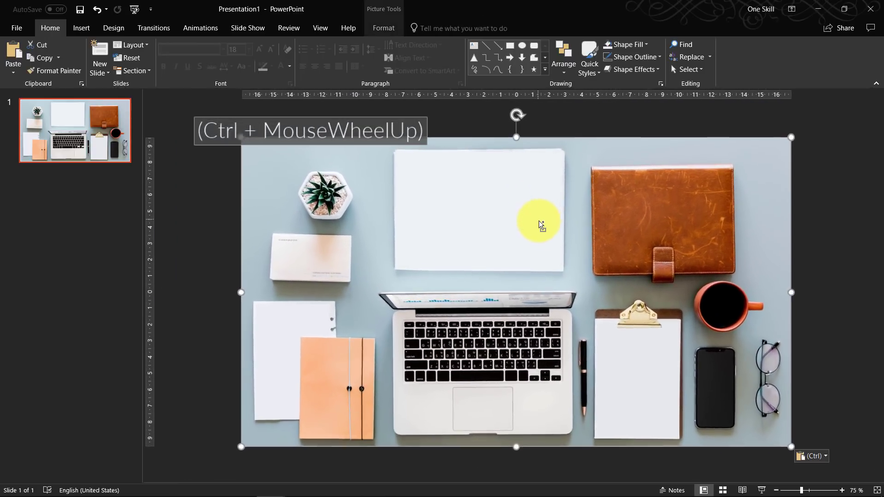
left_click(876, 493)
left_click(849, 334)
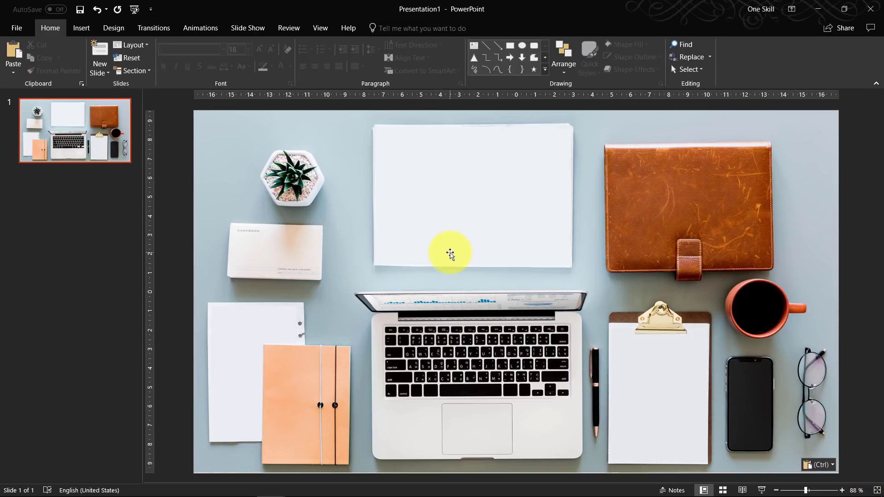
right_click(82, 182)
left_click(102, 220)
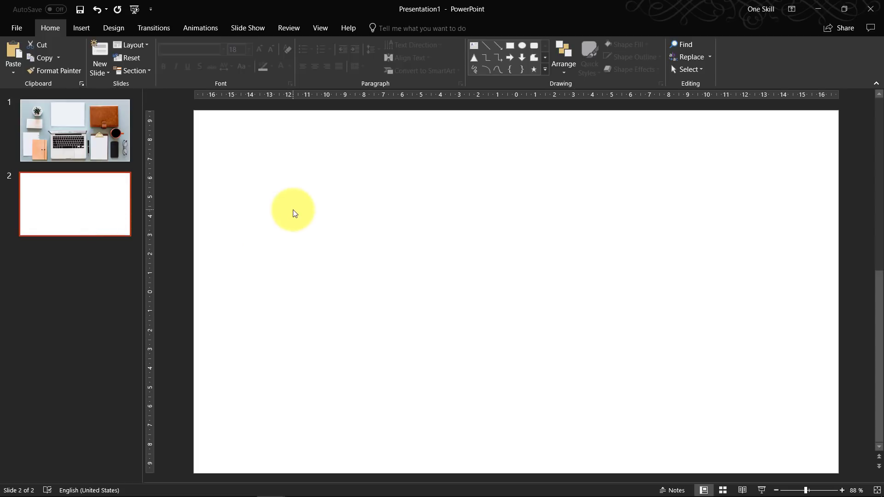
- Add a text box on slide 2 reading 'YOUR AWESOME TITLE' in capitals
left_click(293, 209)
left_click(75, 27)
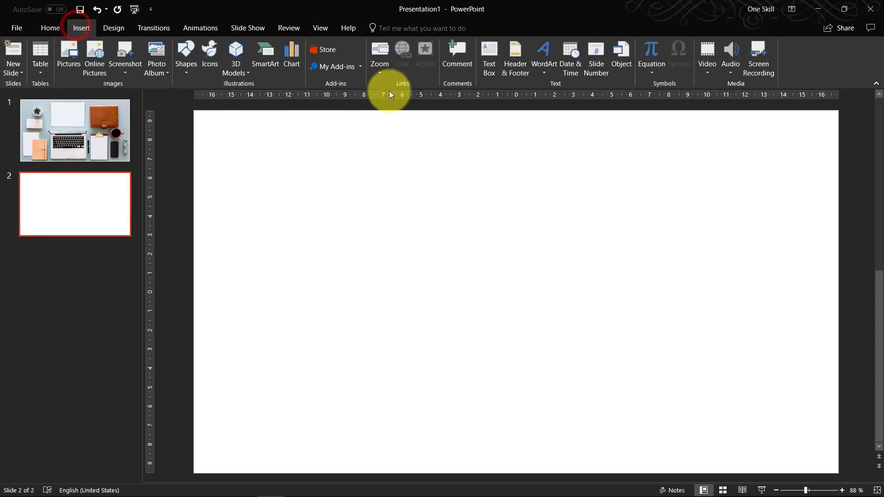
left_click(490, 61)
left_click(435, 199)
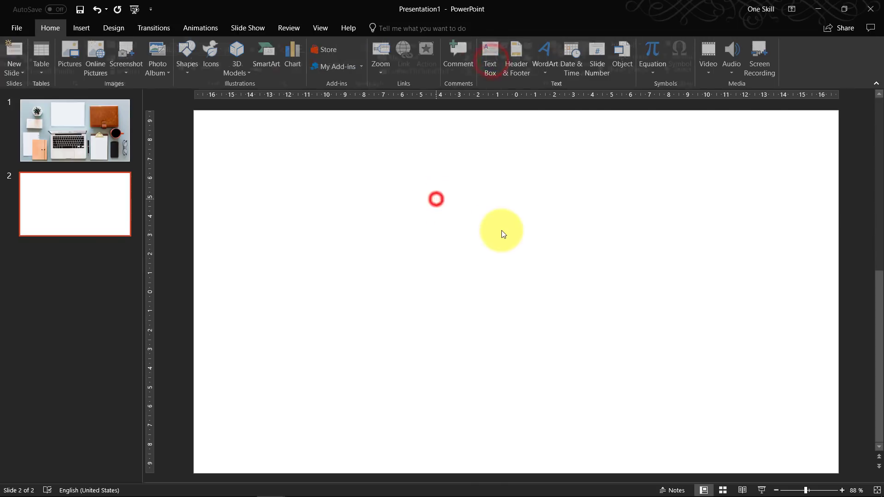
key("Caps_Lock")
type("YOU")
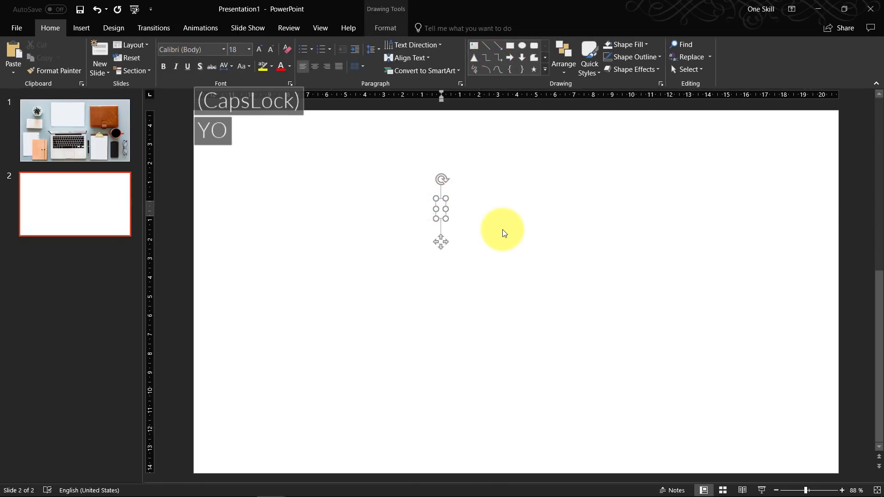
type("R AWE")
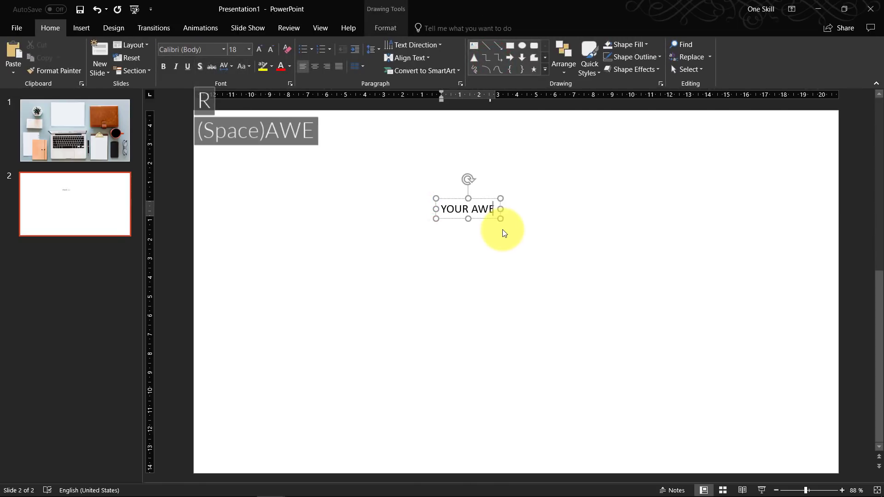
type("SOME TITLE")
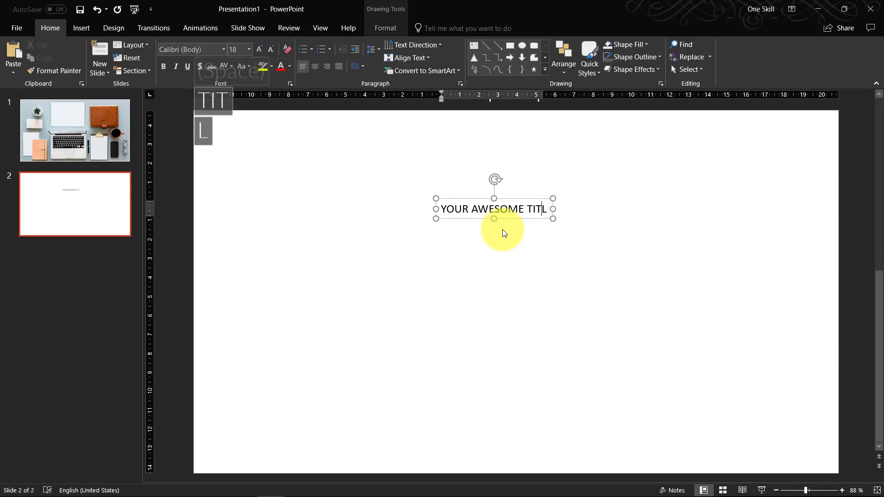
- Set the title to Lato Black 40 pt and move it to the top centre
left_click(461, 199)
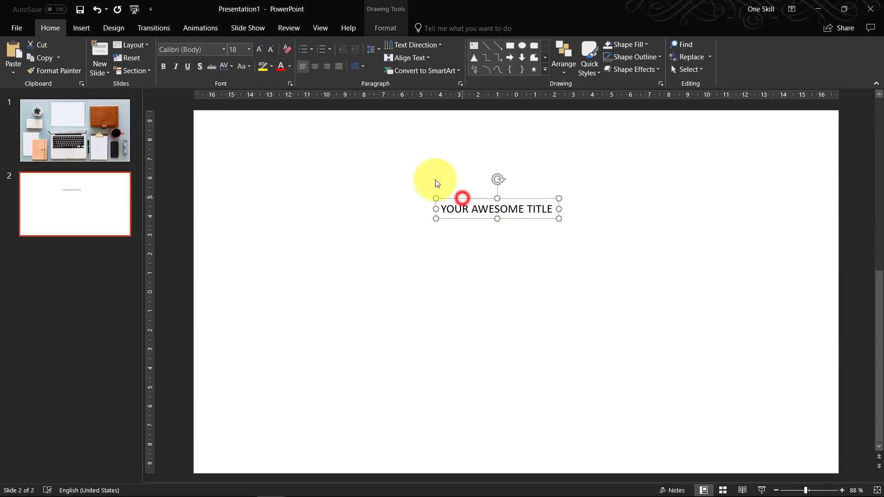
left_click(185, 51)
type("La")
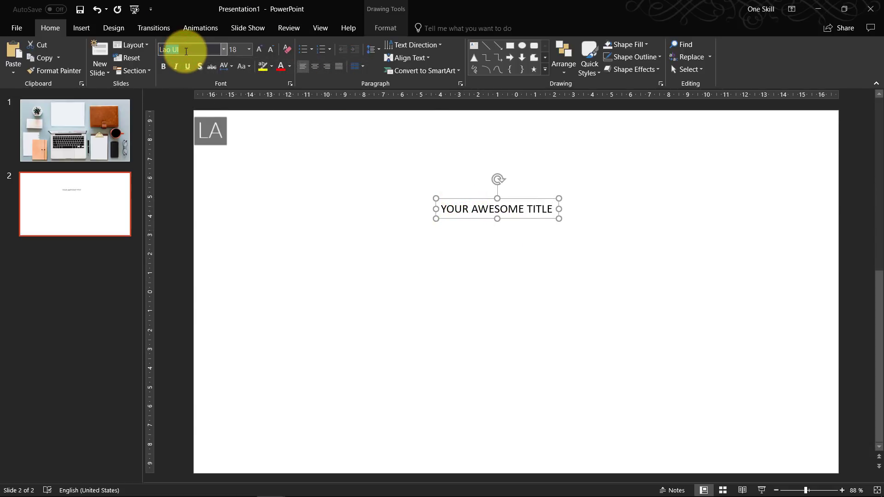
type("to")
key("Return")
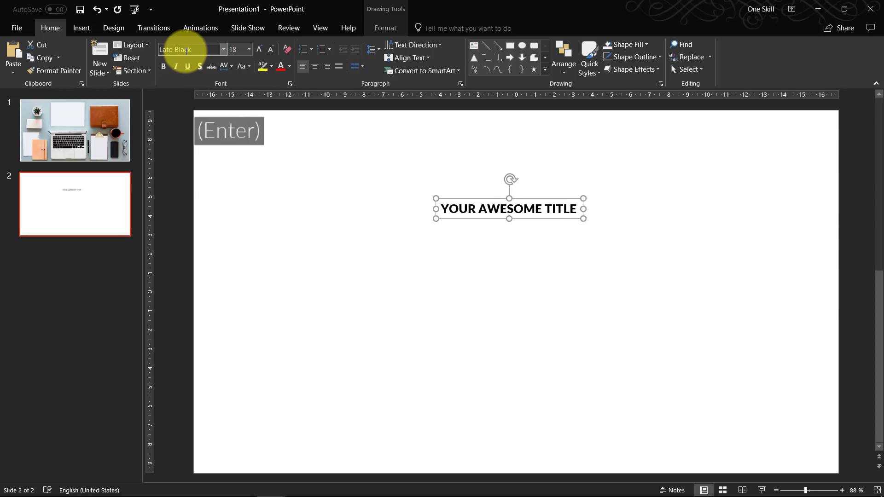
left_click(240, 47)
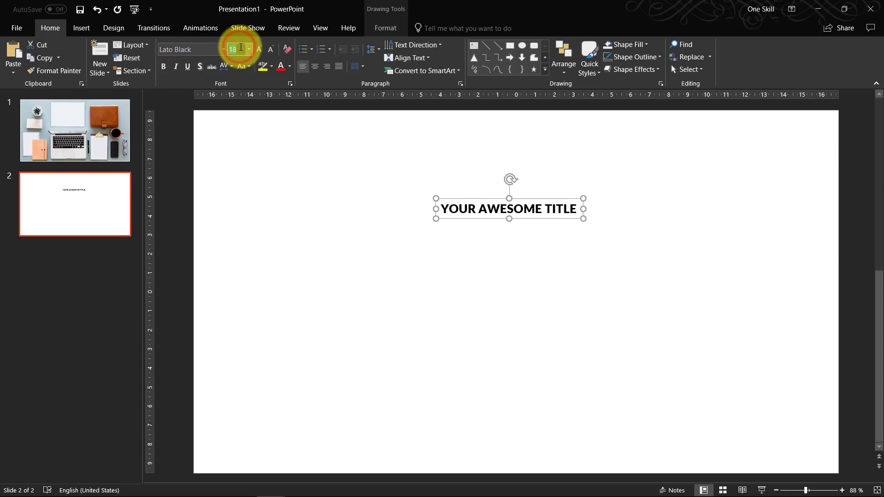
type("40")
key("Return")
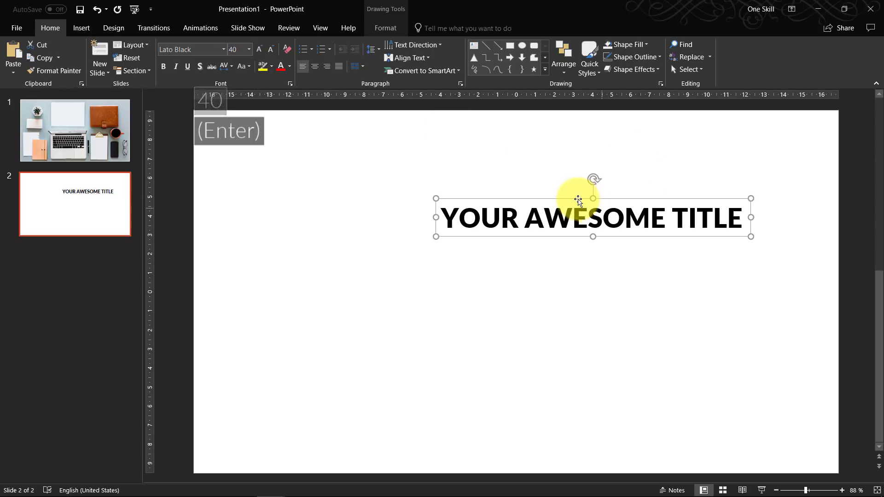
left_click_drag(634, 198, 557, 177)
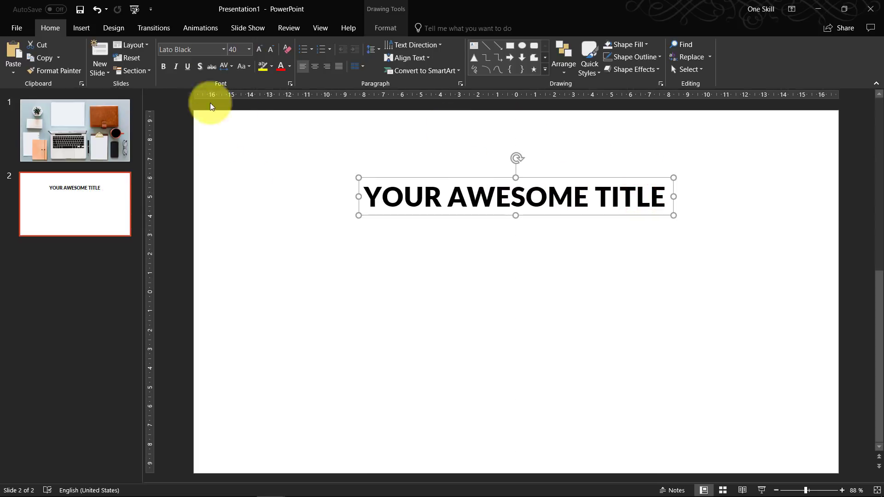
- Duplicate the title beneath the original and set the copy to Lato Light at 20 pt
key("ctrl+d")
left_click_drag(430, 223, 424, 246)
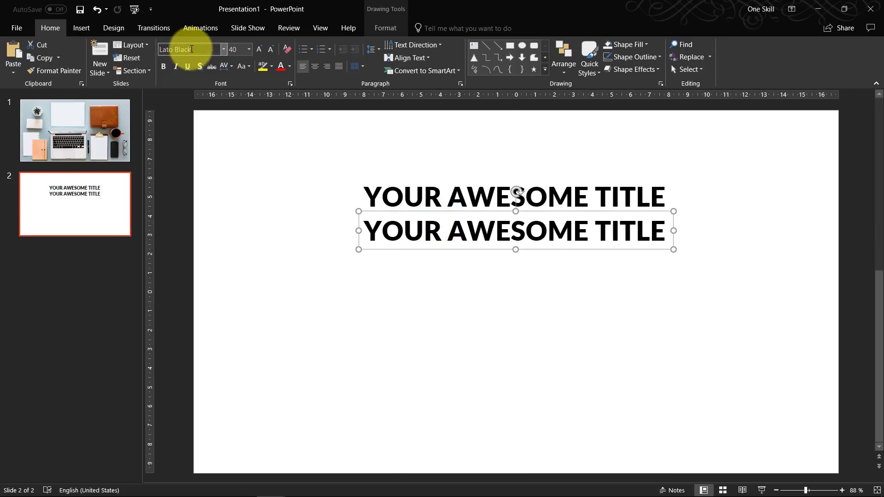
type("Lato ")
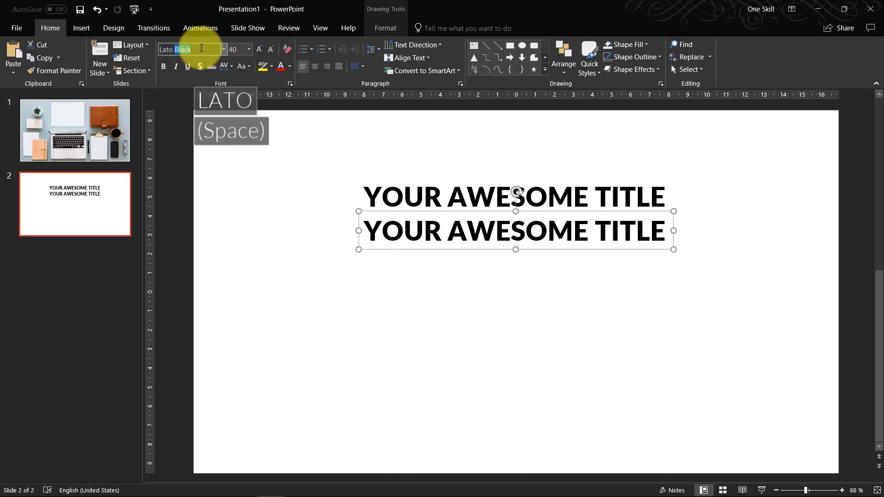
type("Light")
key("Return")
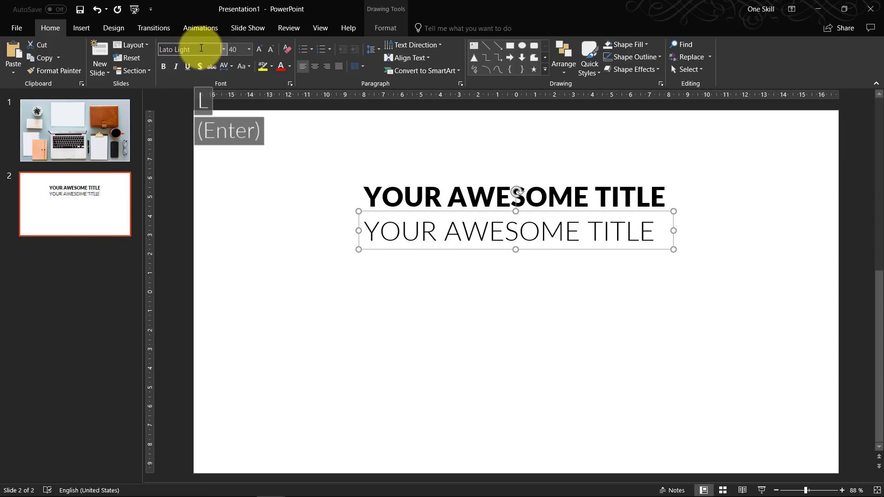
left_click(239, 48)
type("25")
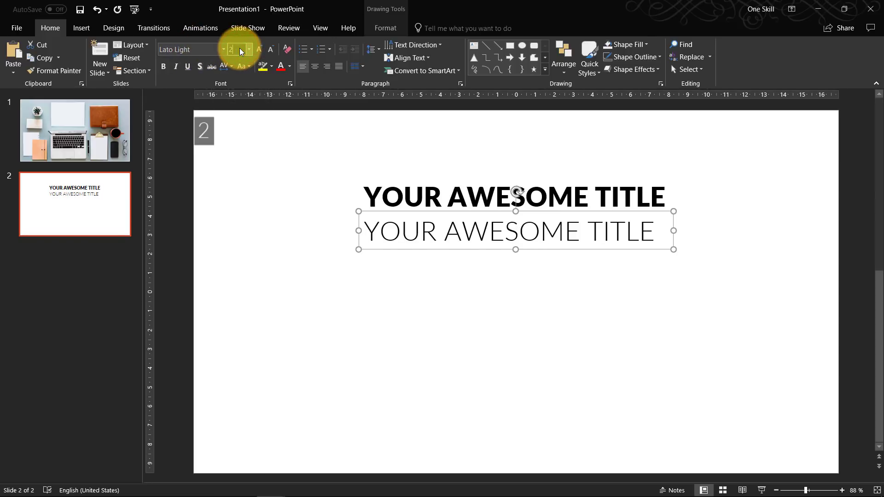
key("Return")
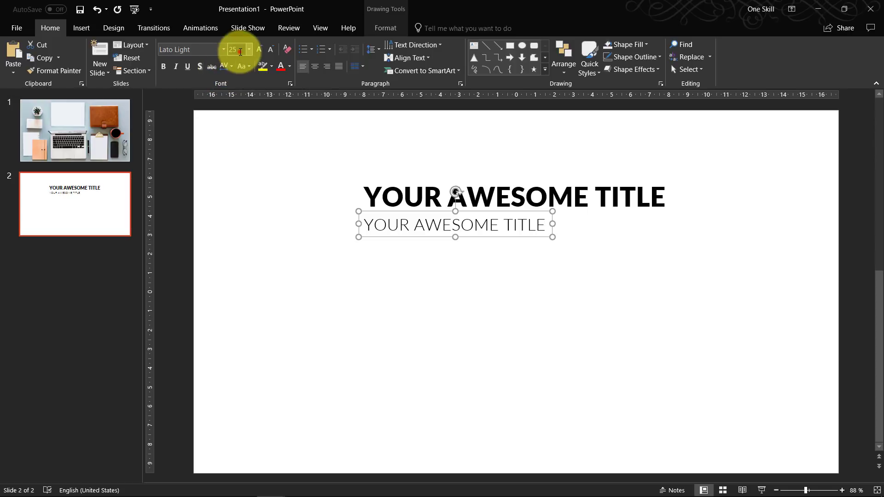
type("20")
key("Return")
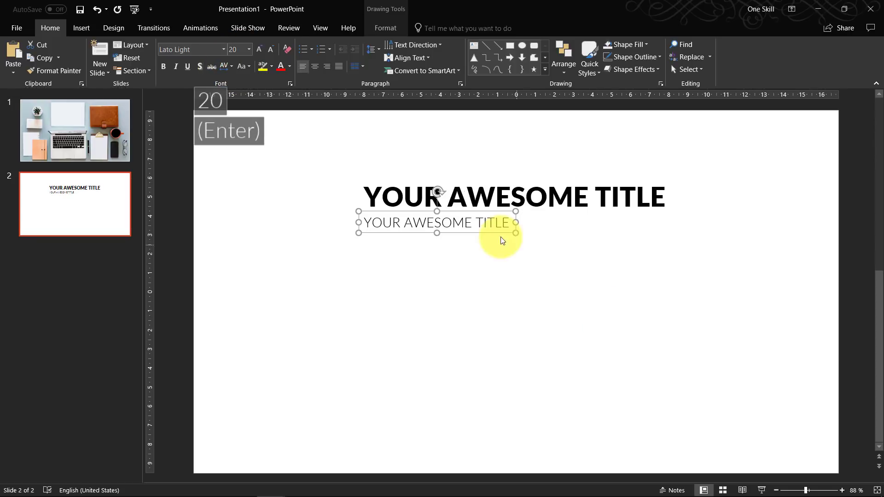
left_click_drag(483, 225, 488, 238)
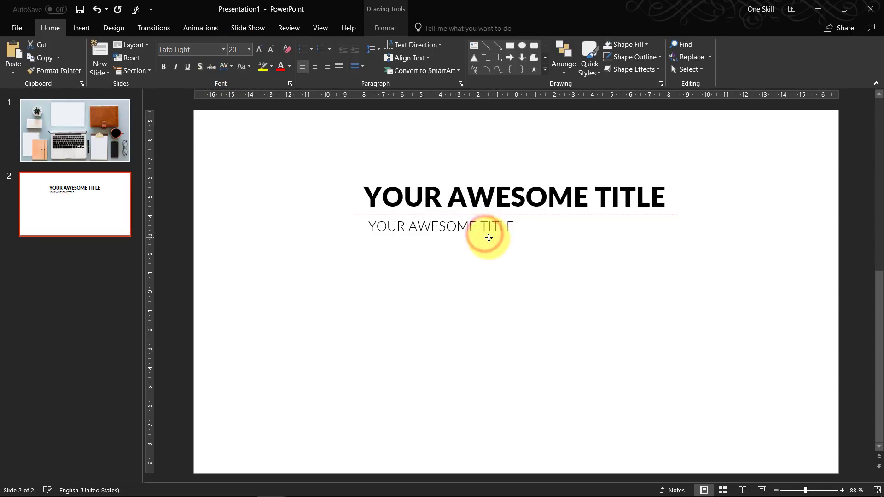
- Copy the paragraph text from slide 4 of the Slide Zoom PowerPoint template
key("alt+Tab")
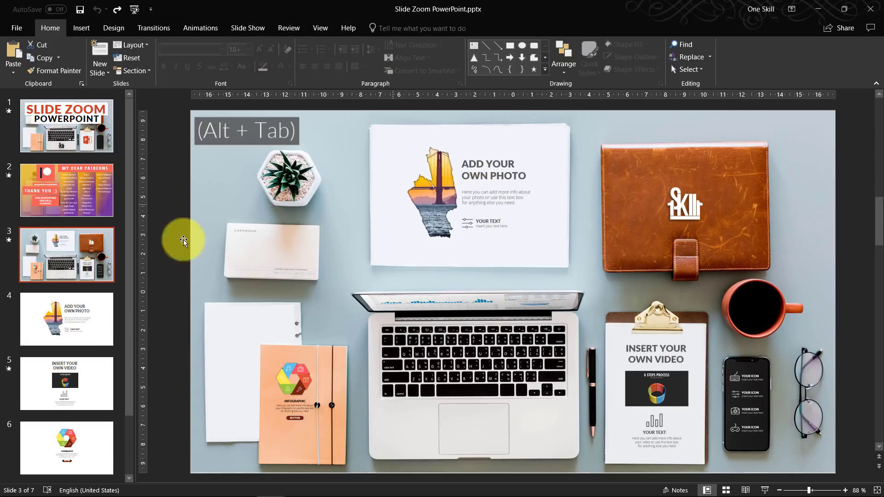
left_click(85, 320)
left_click(538, 282)
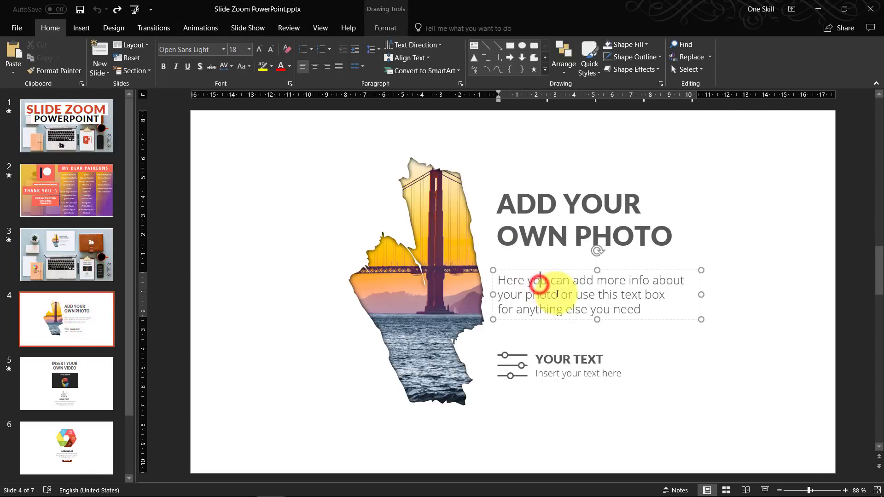
key("ctrl+a")
key("alt+Tab")
left_click(469, 227)
- Replace the subtitle with the copied paragraph and colour both text boxes grey
key("ctrl+a")
key("ctrl+v")
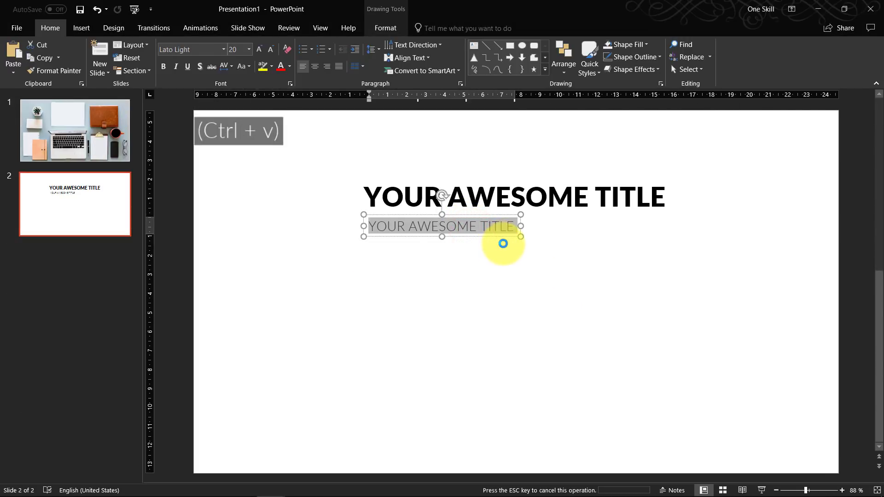
left_click(463, 322)
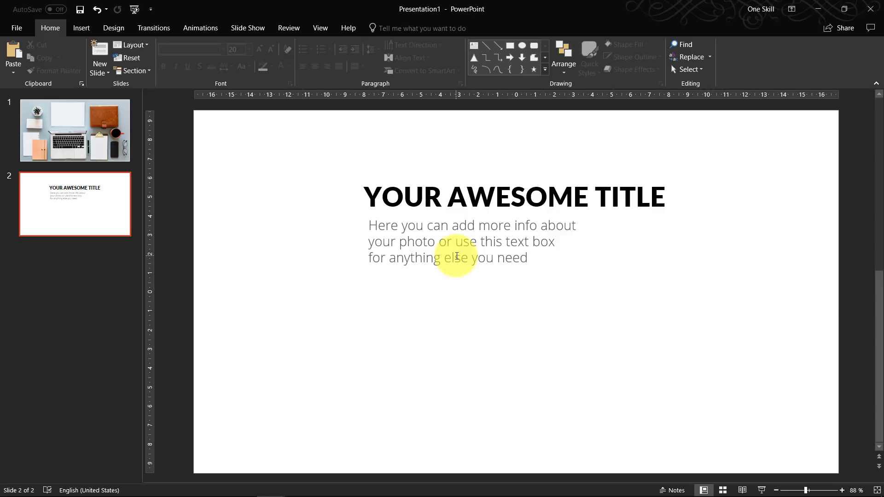
left_click(427, 198)
left_click(430, 251, "shift")
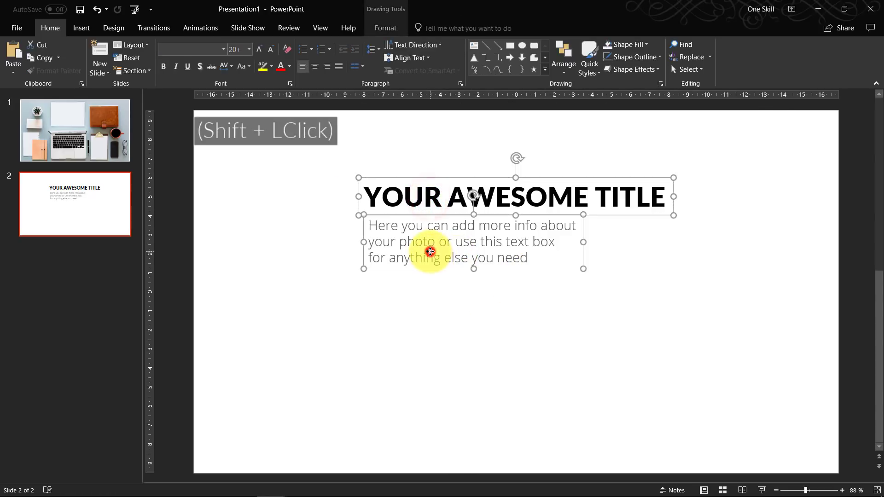
left_click(290, 65)
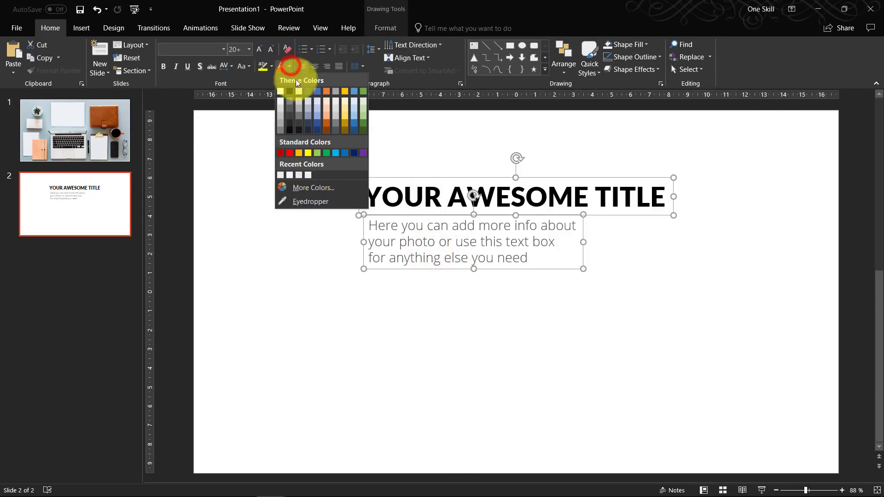
left_click(289, 111)
left_click(408, 368)
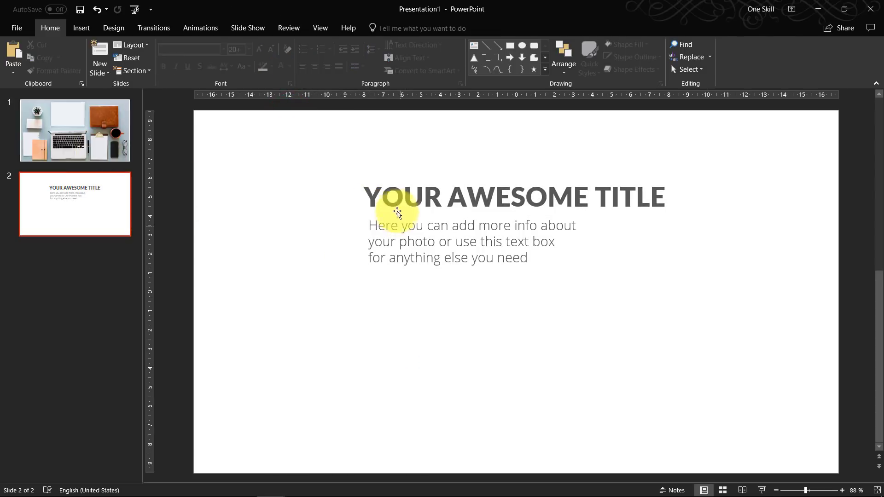
- Centre-align the body text and align it centred under the title
left_click_drag(345, 165, 760, 334)
left_click_drag(545, 177, 572, 216)
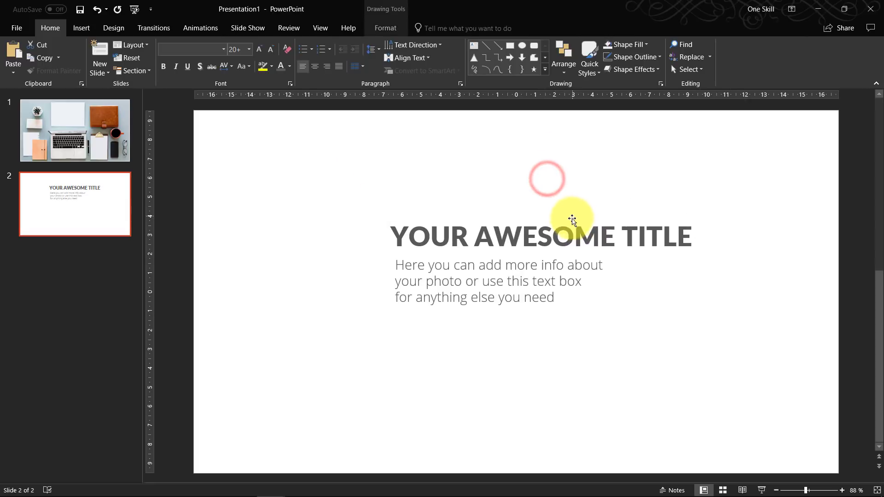
left_click(313, 67)
left_click(385, 28)
left_click(738, 46)
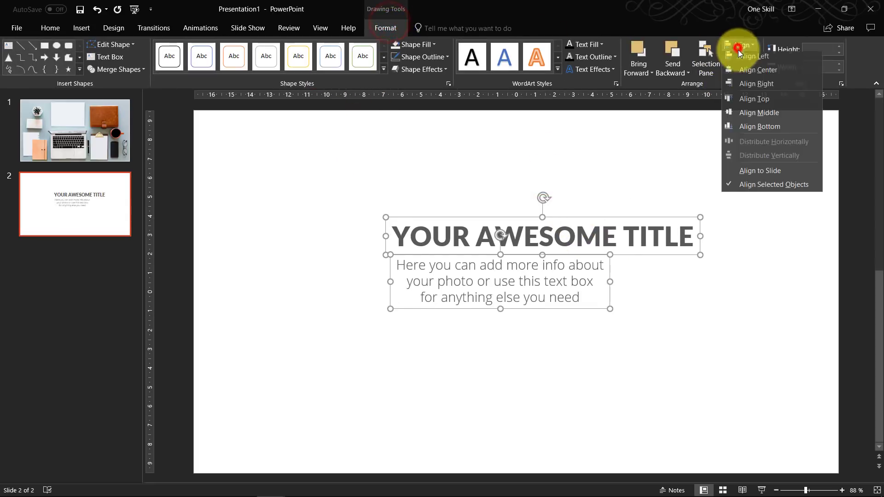
left_click(754, 81)
left_click(730, 325)
- Group the title and body, then centre the group horizontally and vertically on the slide
left_click_drag(353, 198, 806, 360)
key("ctrl+g")
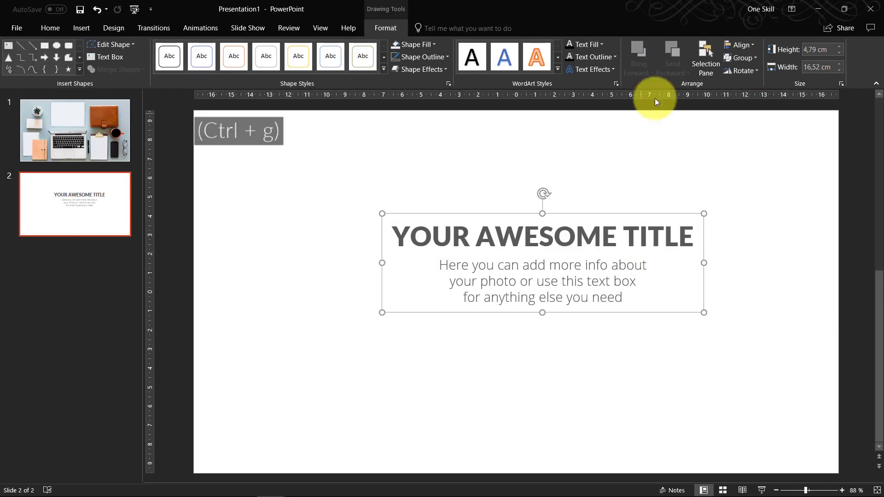
left_click(755, 76)
left_click(741, 47)
left_click(771, 115)
left_click(746, 145)
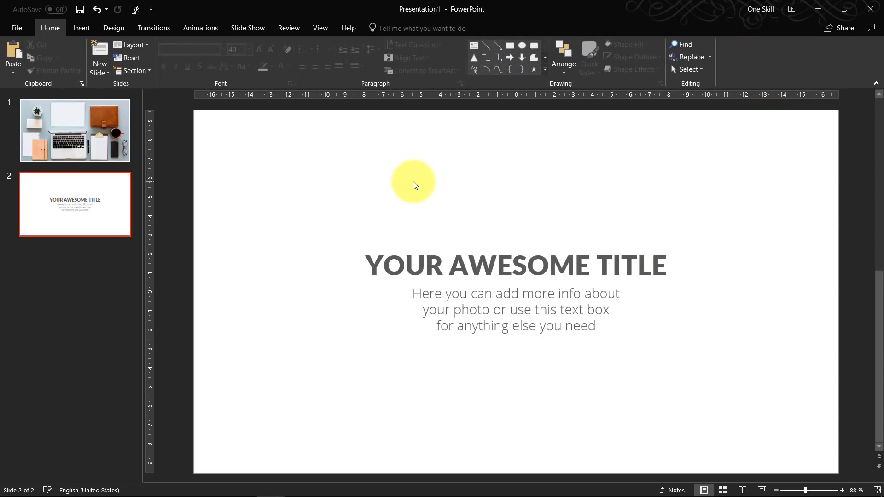
left_click(103, 131)
- Insert a Slide Zoom linking to slide 2 onto the desk-photo slide
left_click(180, 145)
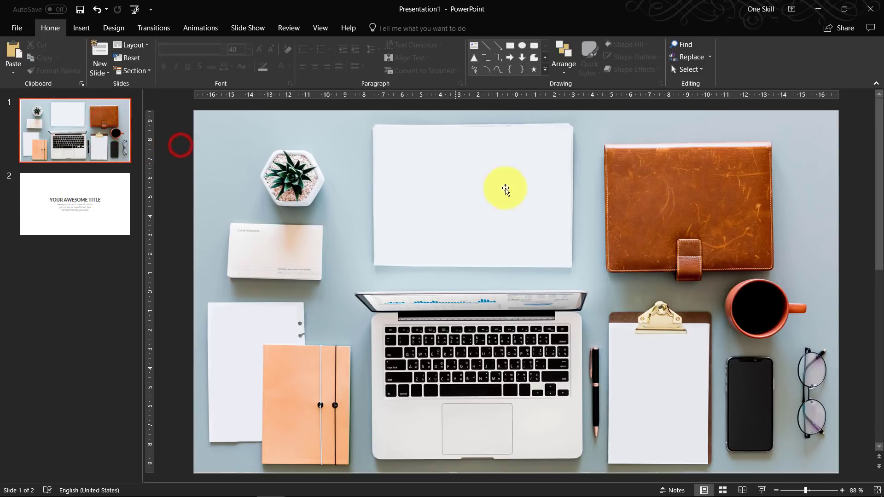
left_click(80, 28)
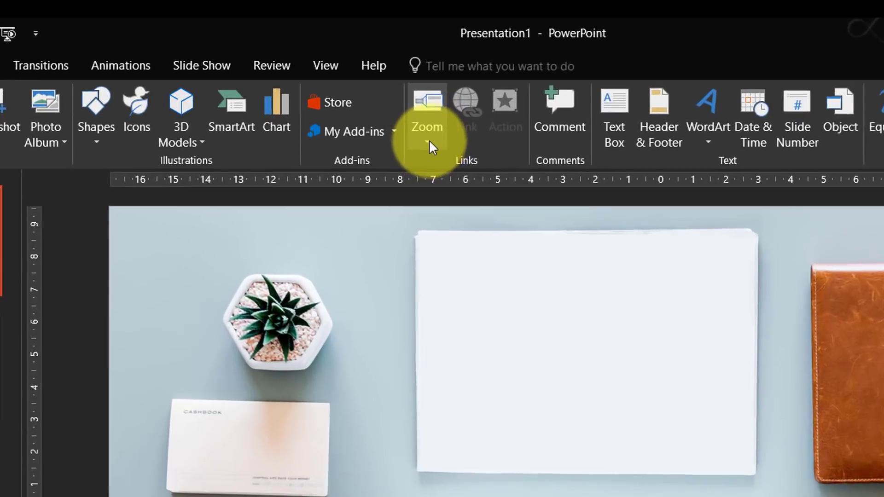
left_click(380, 70)
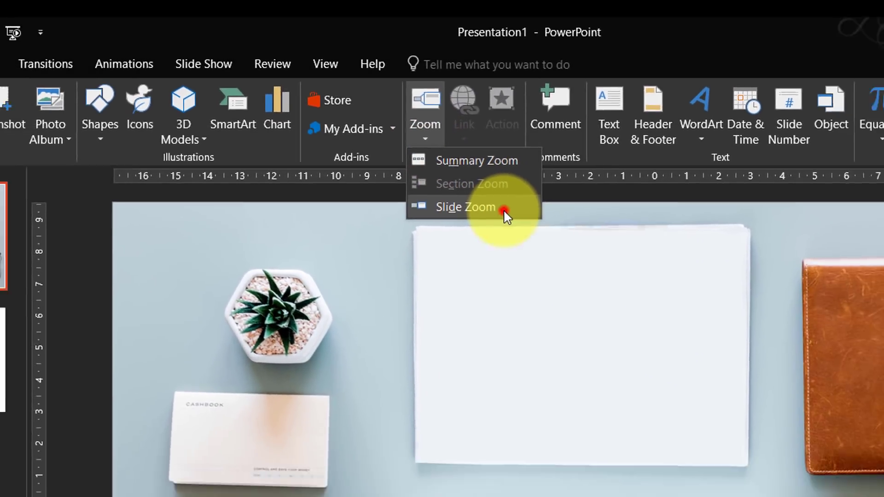
left_click(538, 256)
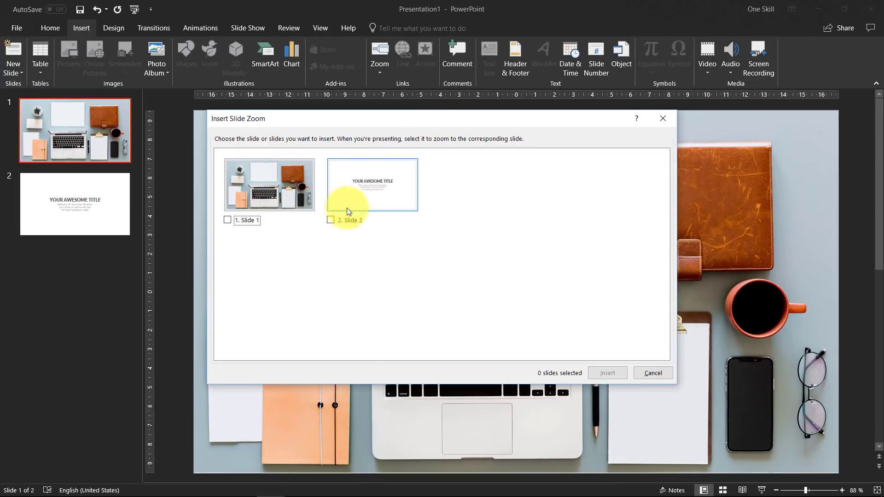
left_click(330, 221)
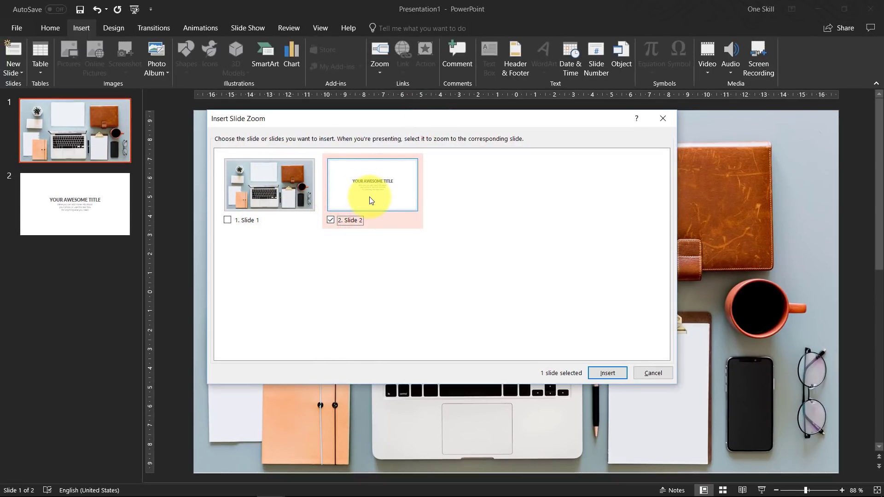
left_click(611, 374)
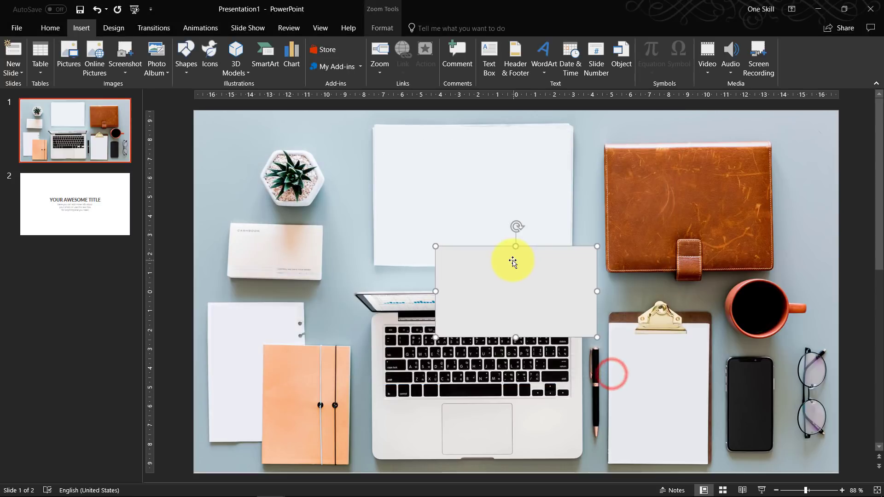
- Enlarge the slide 2 zoom and apply Zoom Background to blend it into the photo
left_click_drag(485, 265, 440, 167)
left_click_drag(391, 240, 322, 278)
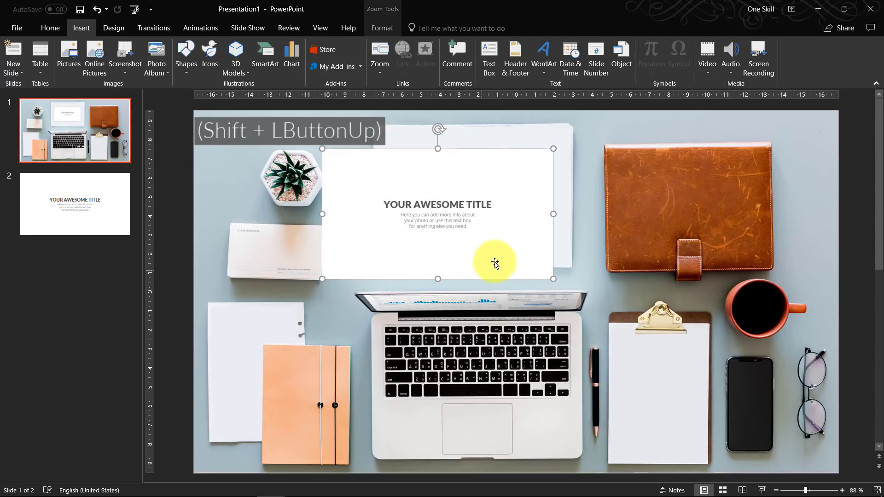
left_click_drag(489, 171, 515, 156)
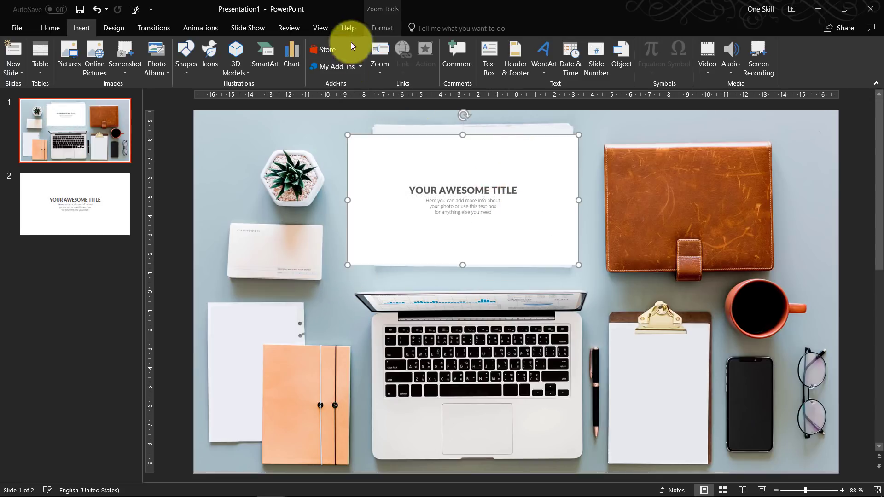
left_click(381, 29)
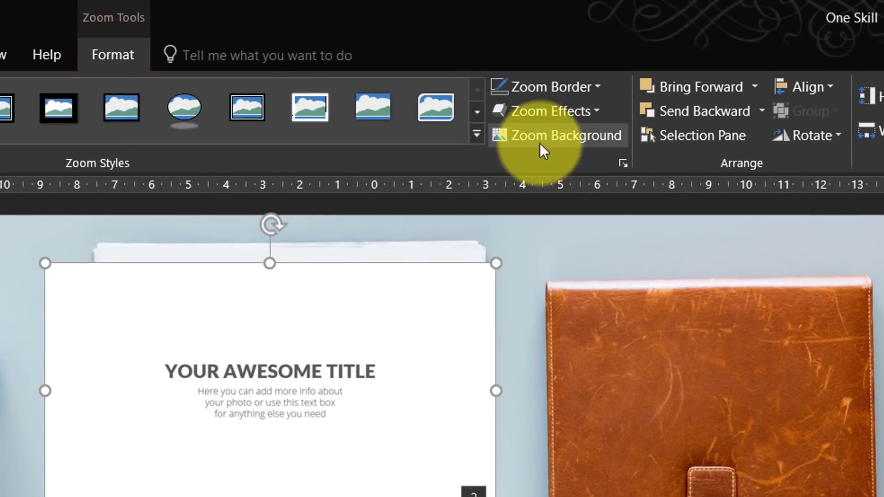
left_click(573, 140)
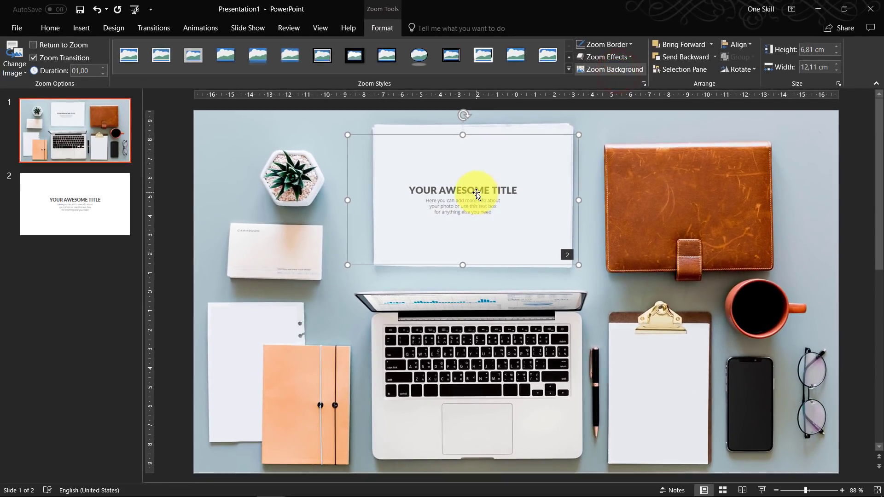
- Shrink the zoom to 5.03 × 8.95 cm on the clipboard and enable Return to Zoom
left_click_drag(477, 194, 273, 145)
left_click_drag(289, 250, 490, 209)
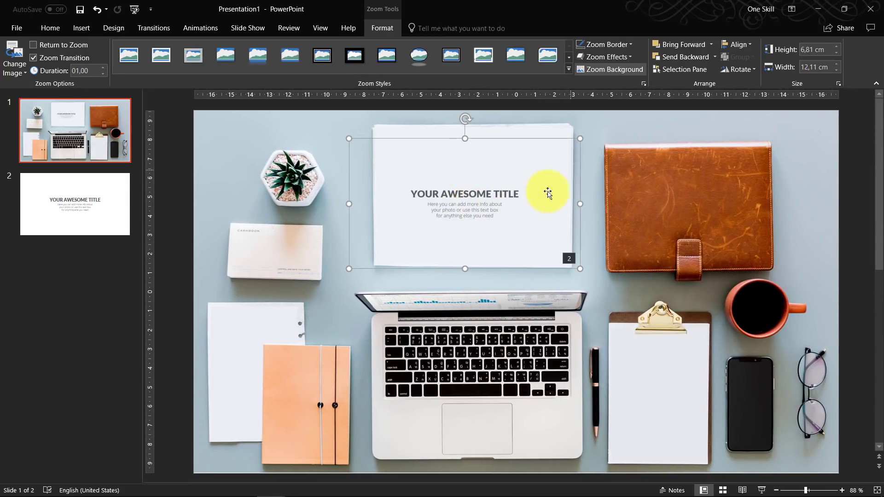
left_click_drag(579, 139, 519, 173)
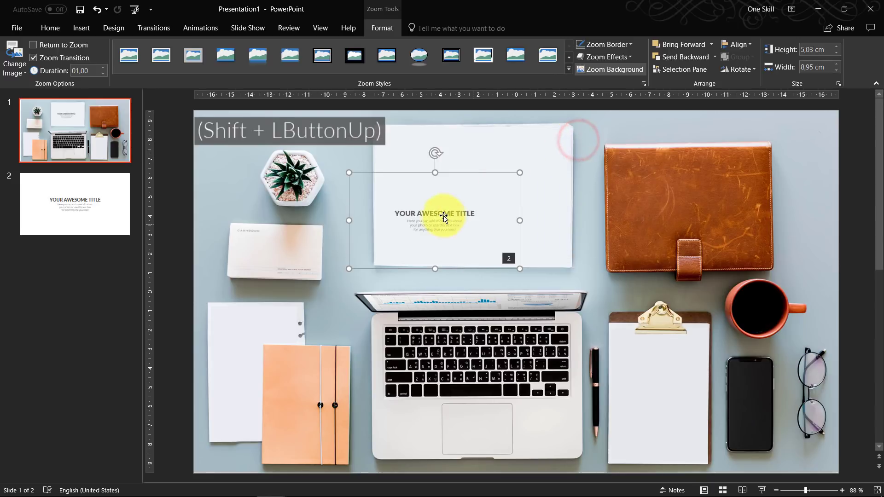
left_click_drag(627, 338, 664, 357)
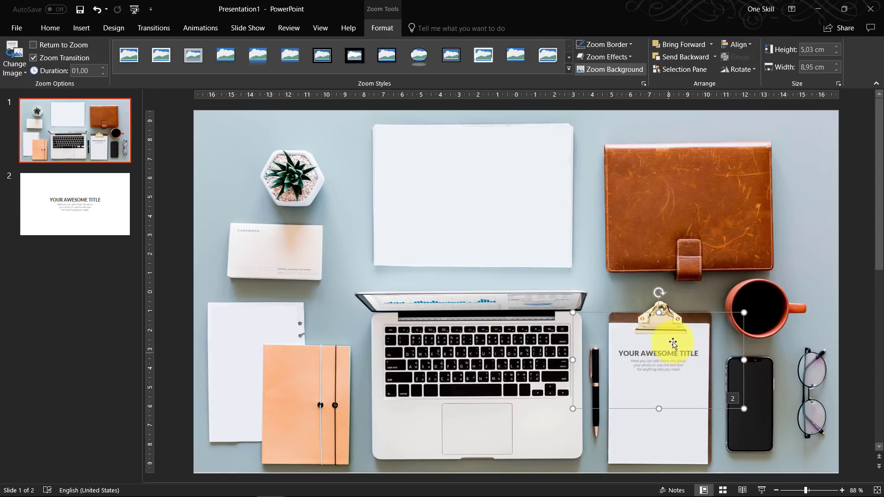
left_click(851, 251)
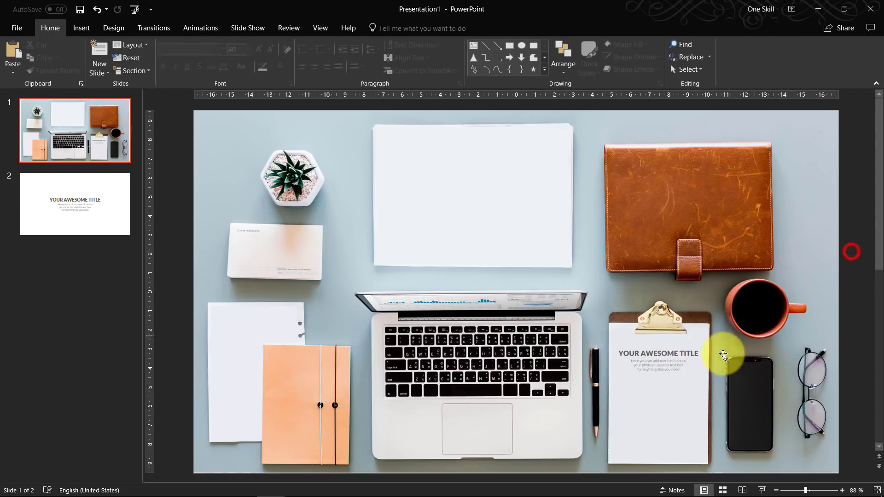
left_click(668, 364)
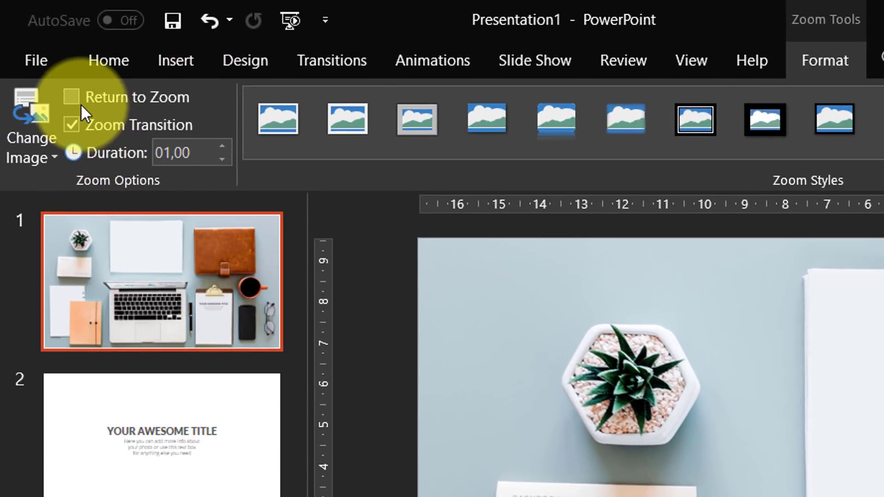
left_click(69, 95)
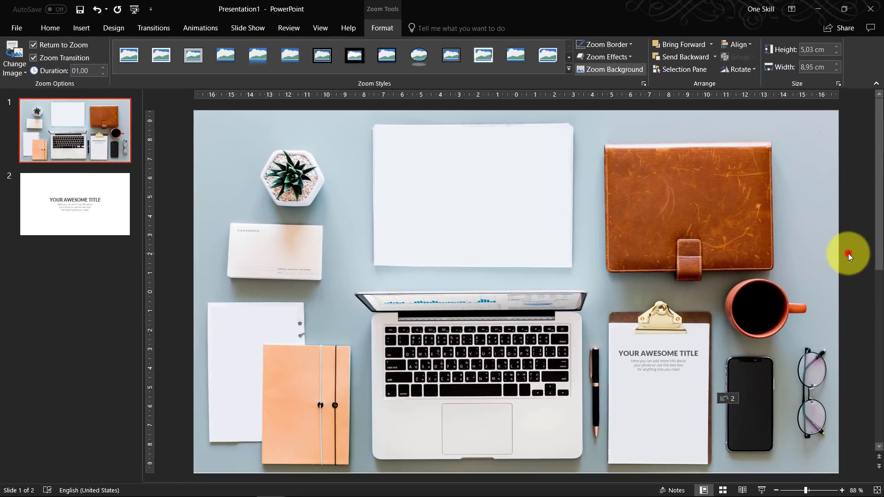
left_click(847, 253)
- Run the slideshow from slide 1, zooming into the clipboard slide and back twice, then end it
left_click(78, 197)
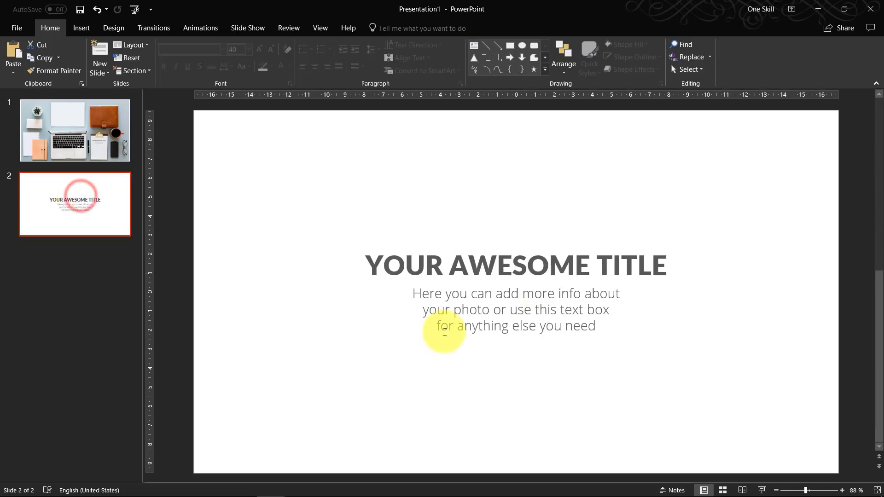
left_click(93, 135)
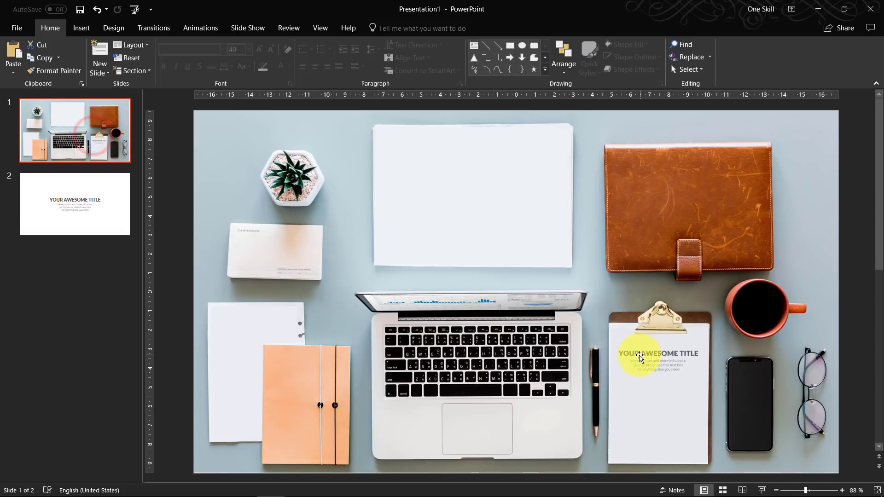
left_click(762, 490)
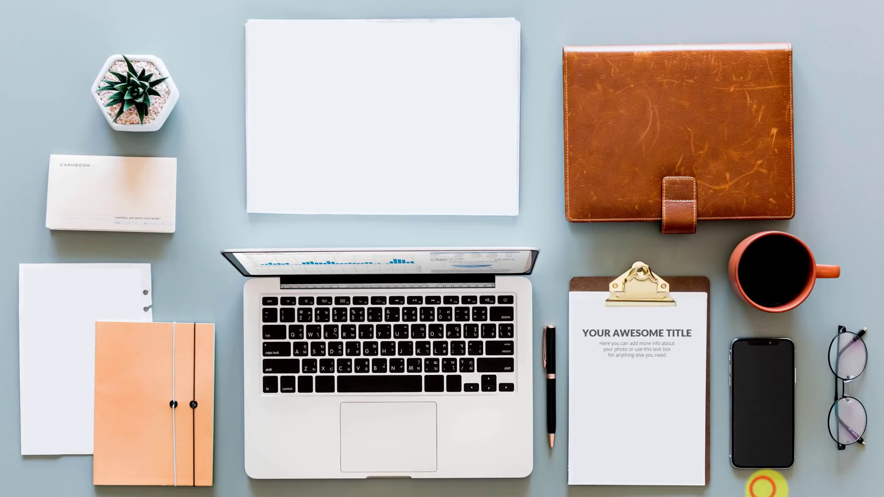
left_click(625, 345)
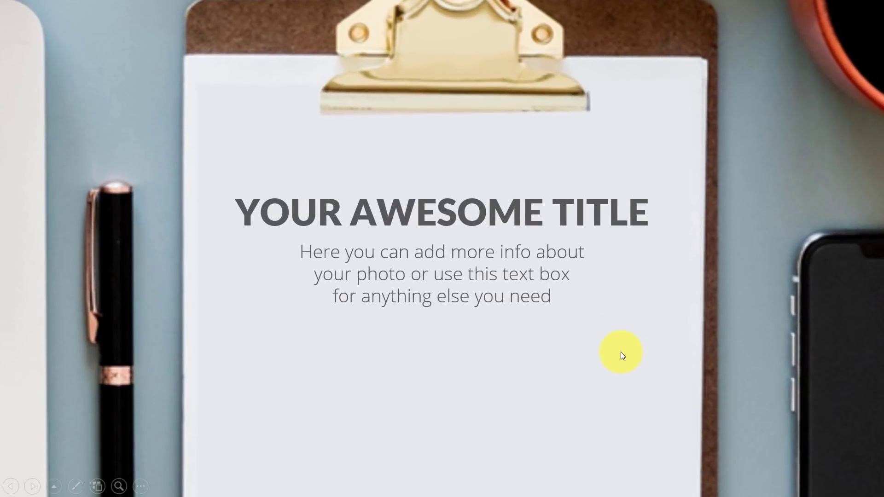
left_click(542, 288)
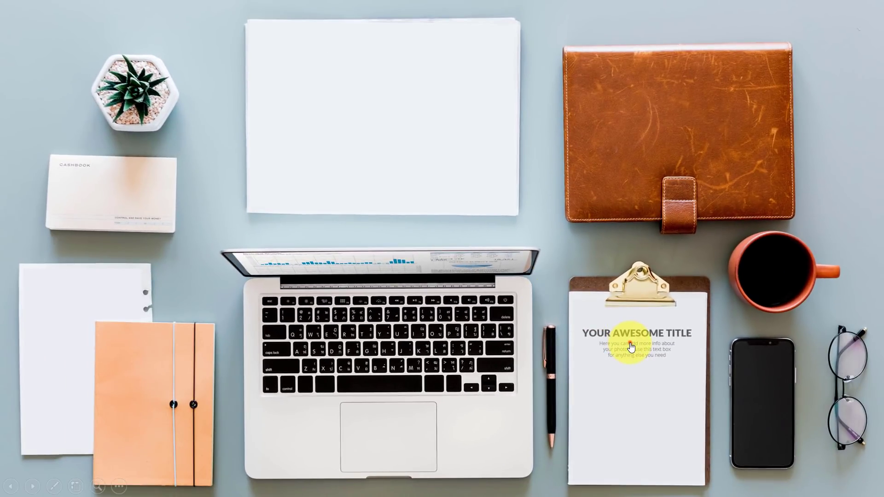
left_click(630, 346)
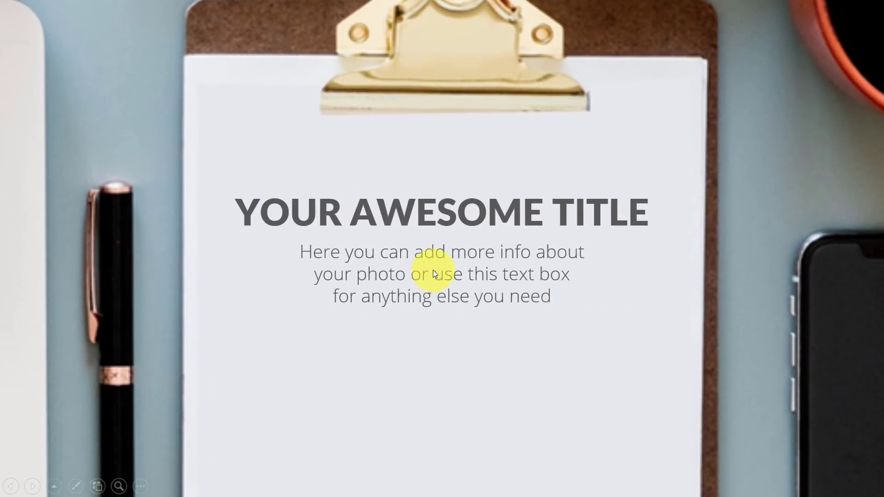
left_click(433, 272)
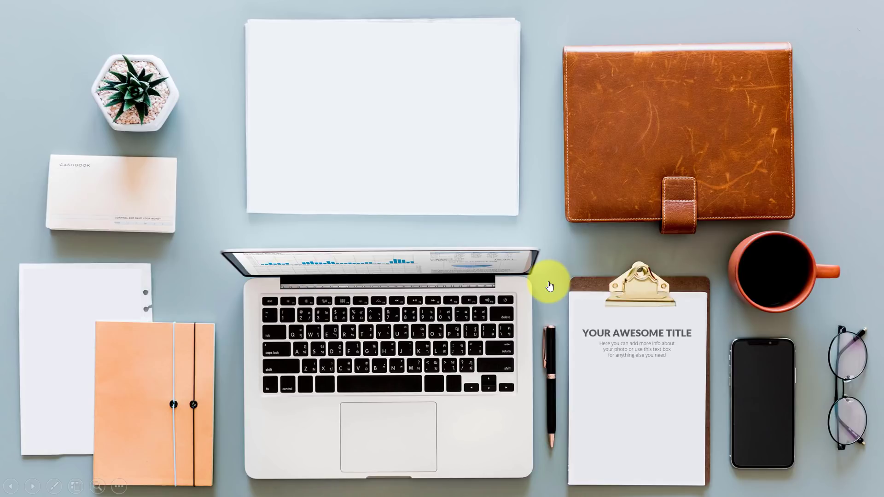
key("Escape")
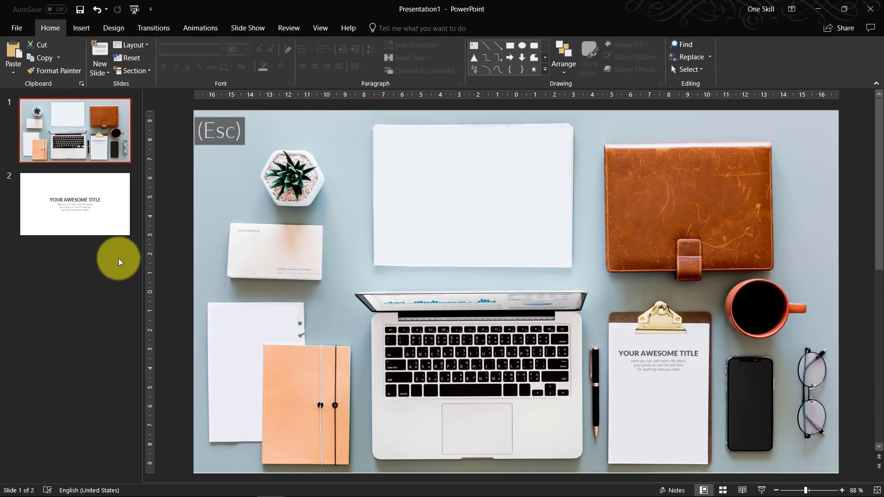
key("alt+Tab")
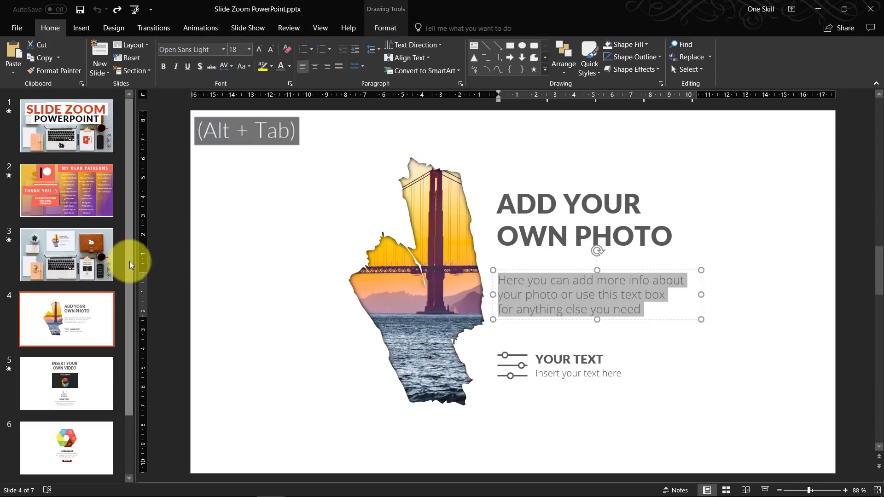
left_click(250, 226)
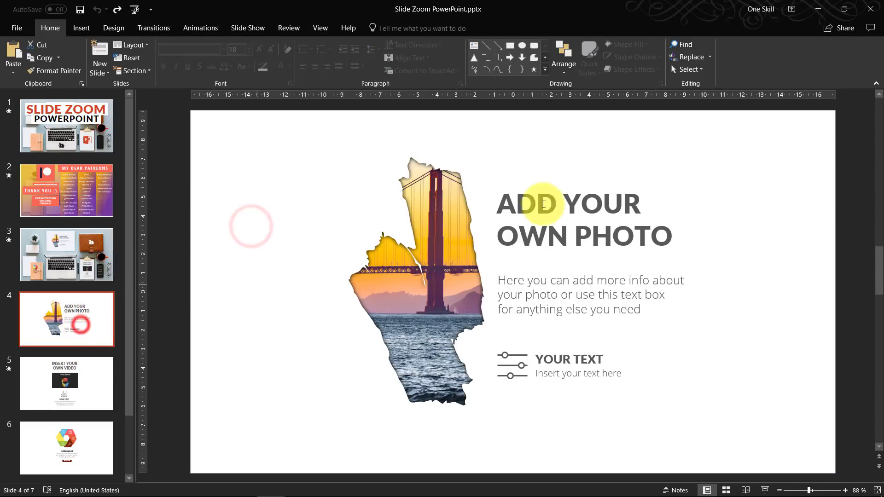
mouse_move(440, 246)
left_mouse_down()
mouse_move(445, 241)
mouse_move(444, 248)
left_mouse_up()
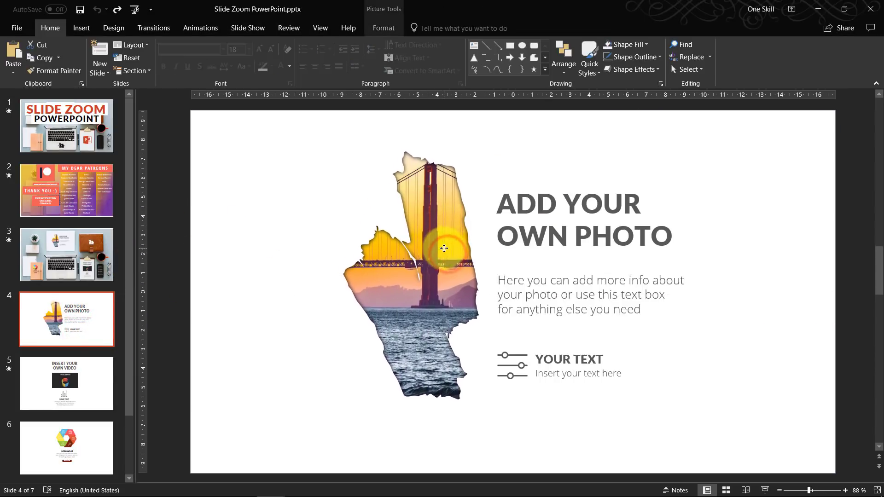
left_click_drag(522, 374, 516, 368)
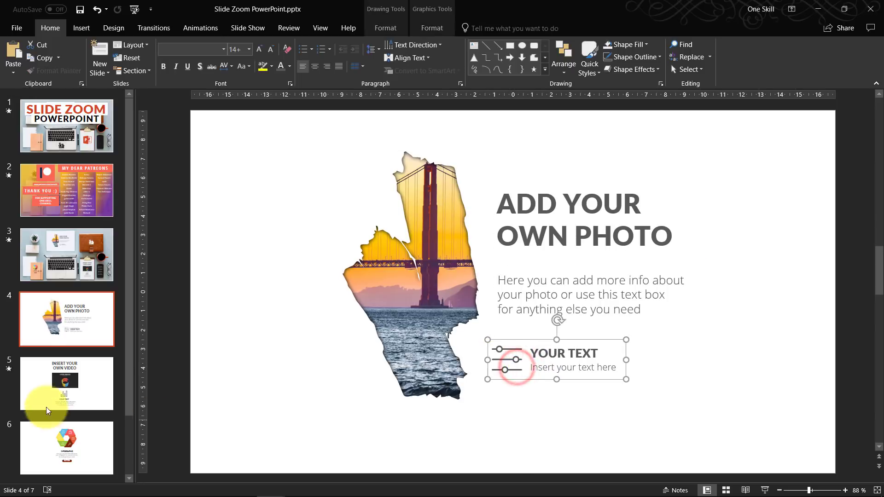
left_click(65, 385)
left_click(537, 251)
left_click(424, 335)
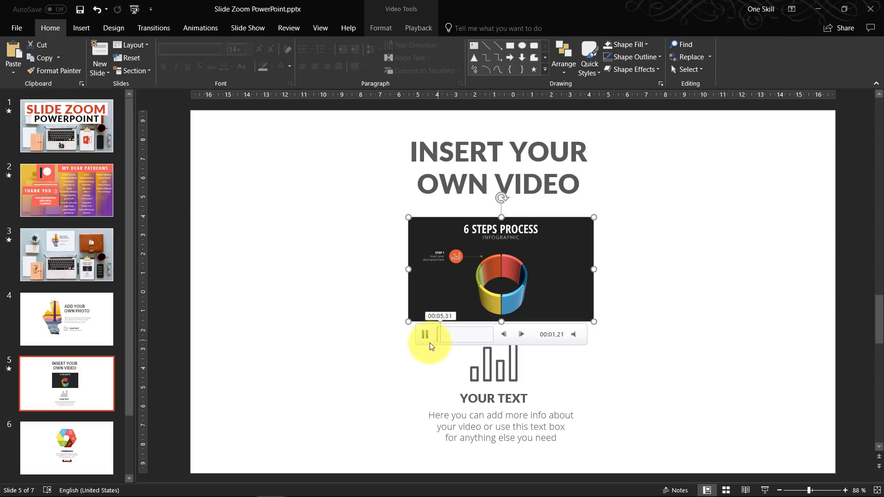
left_click(425, 336)
left_click(63, 455)
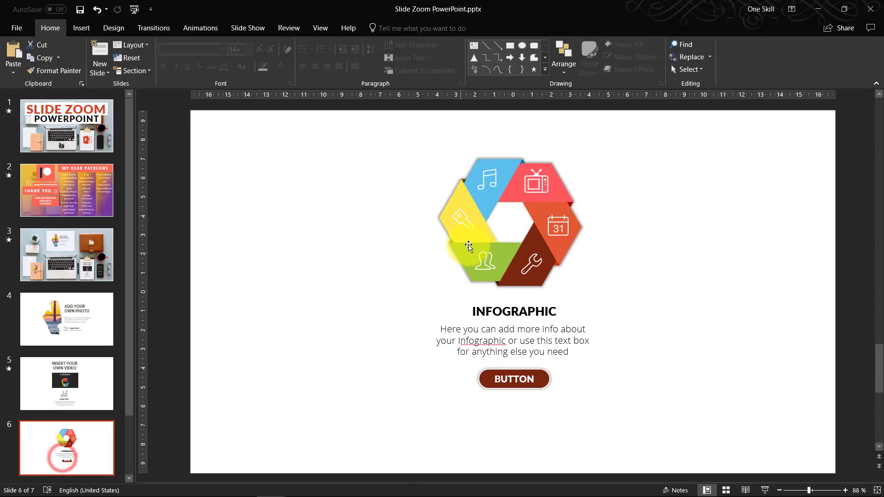
left_click(466, 249)
left_click(368, 216)
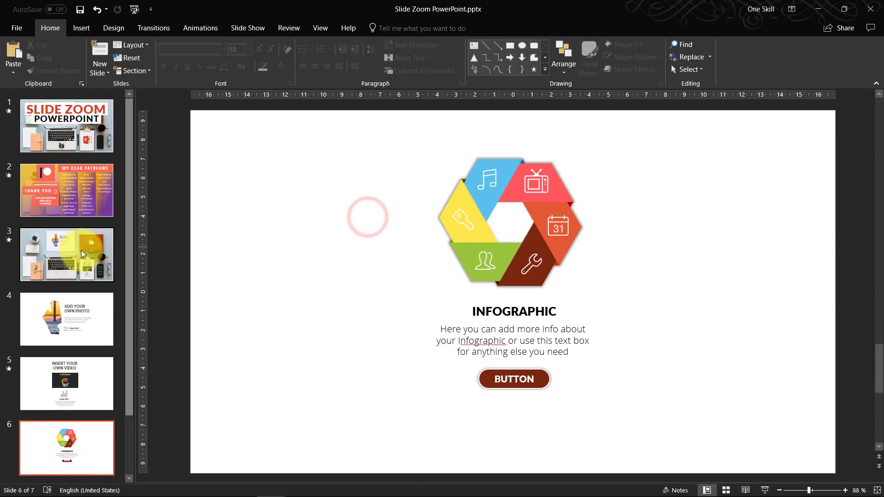
- In One Skill Slide Builder v2, collapse all sections, expand Resources: INFOGRAPHICS and show slide 22
key("alt+Tab")
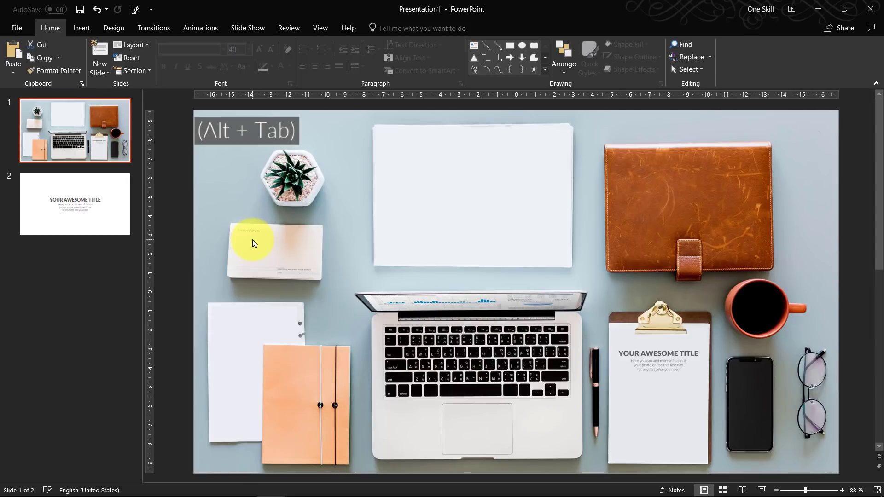
left_click(185, 210)
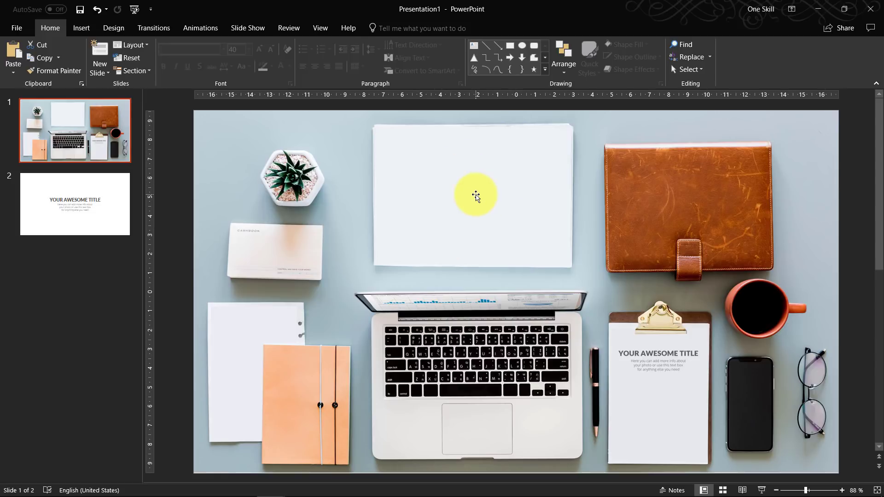
left_click(211, 487)
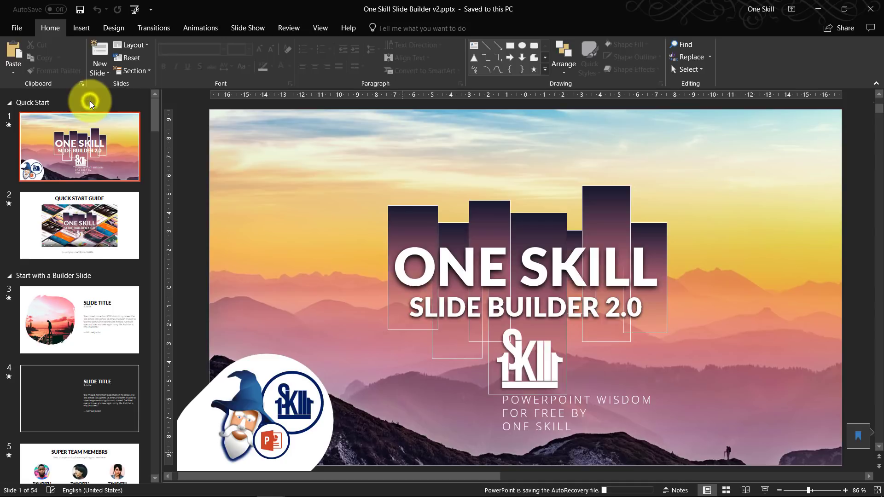
right_click(90, 101)
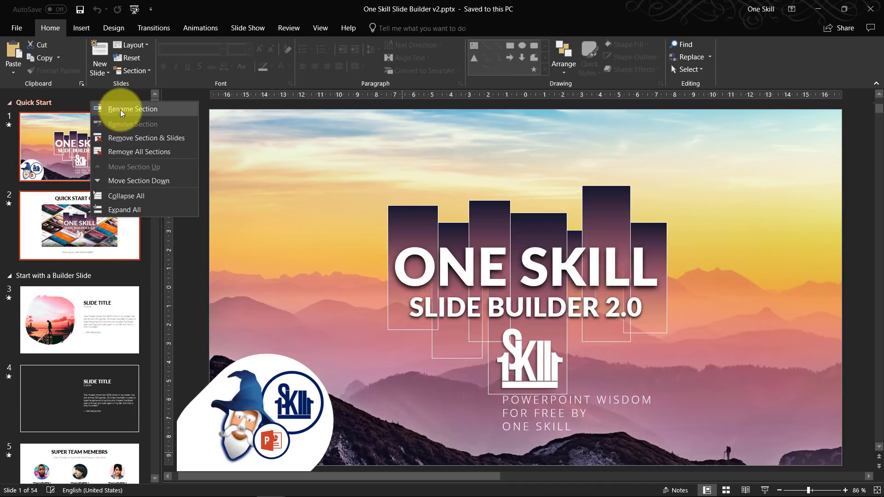
left_click(131, 196)
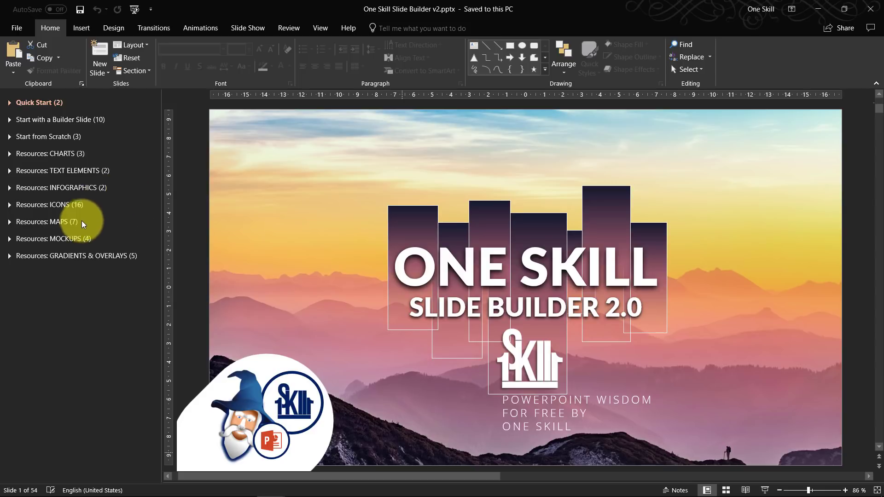
left_click(9, 188)
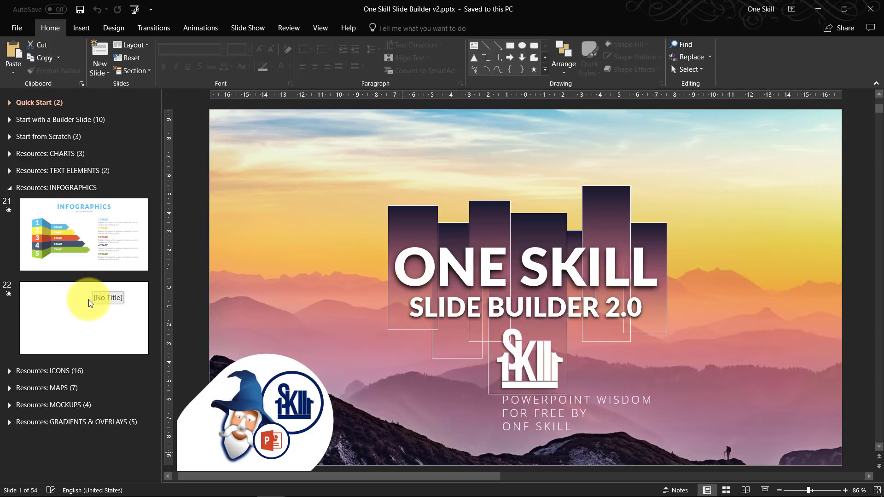
left_click(90, 311)
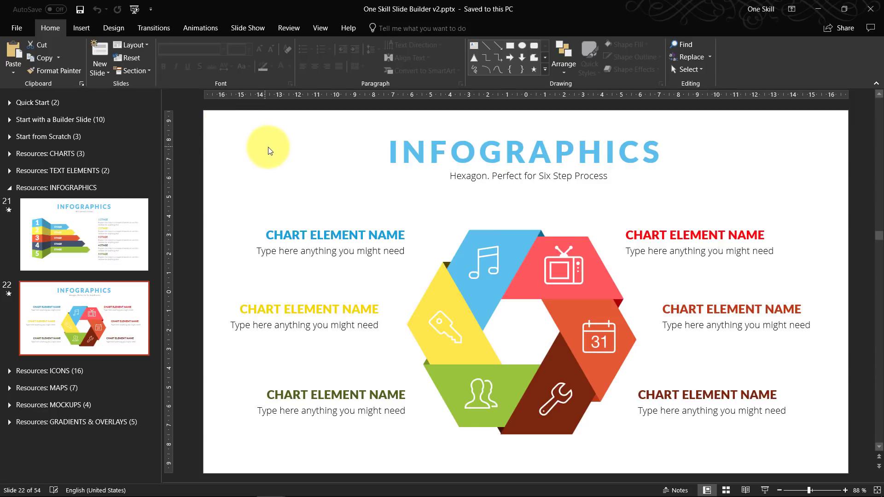
- Copy slide 22's hexagon infographic onto a new slide 3 in Presentation1, keeping source formatting
left_click_drag(222, 126, 844, 468)
key("ctrl+c")
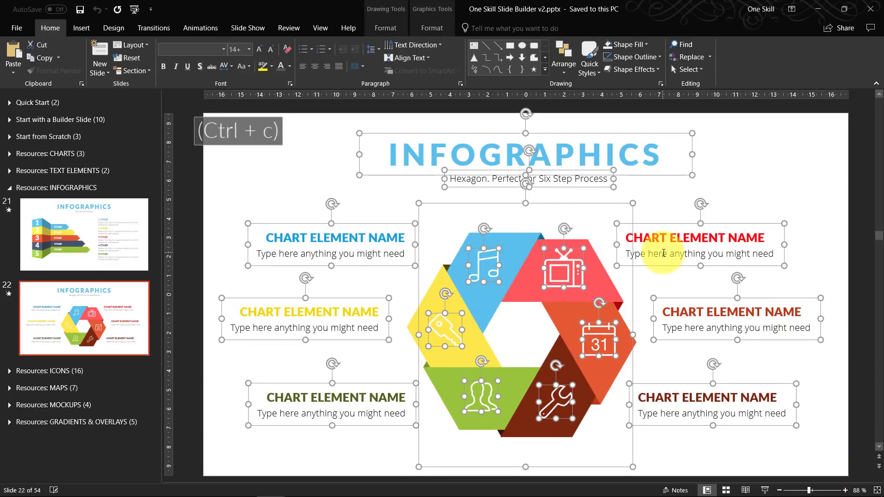
key("alt+Tab")
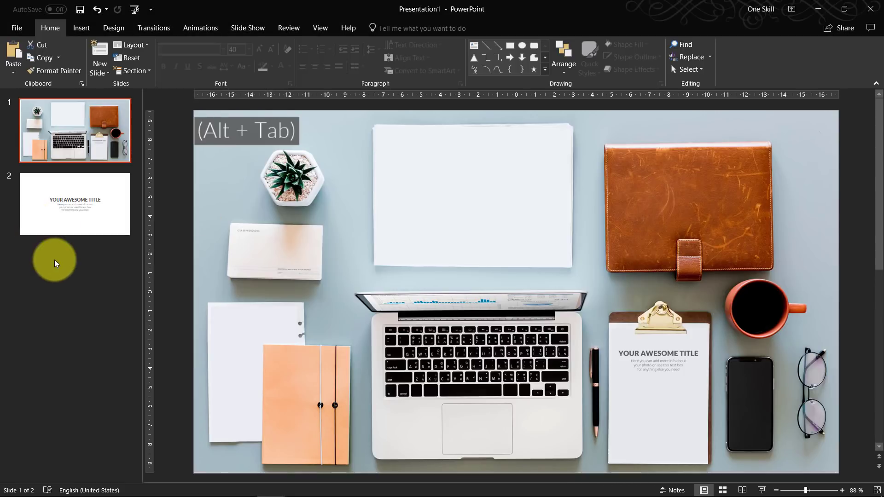
right_click(63, 257)
left_click(92, 294)
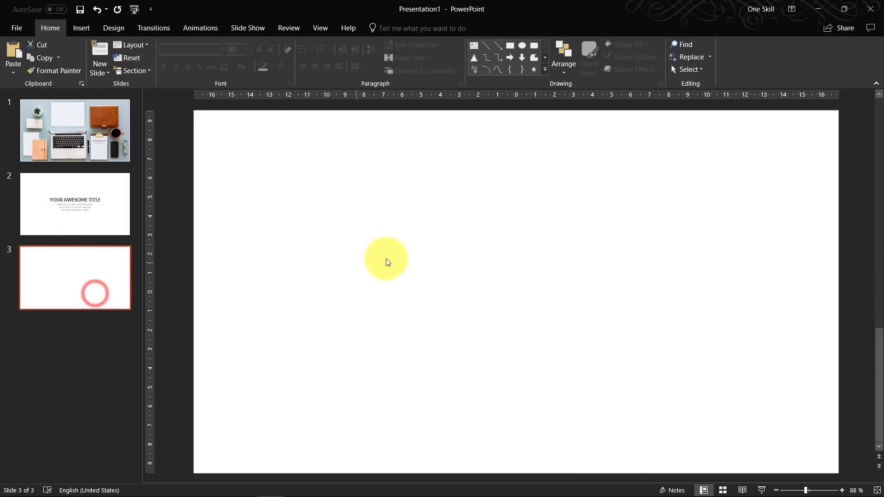
key("ctrl+v")
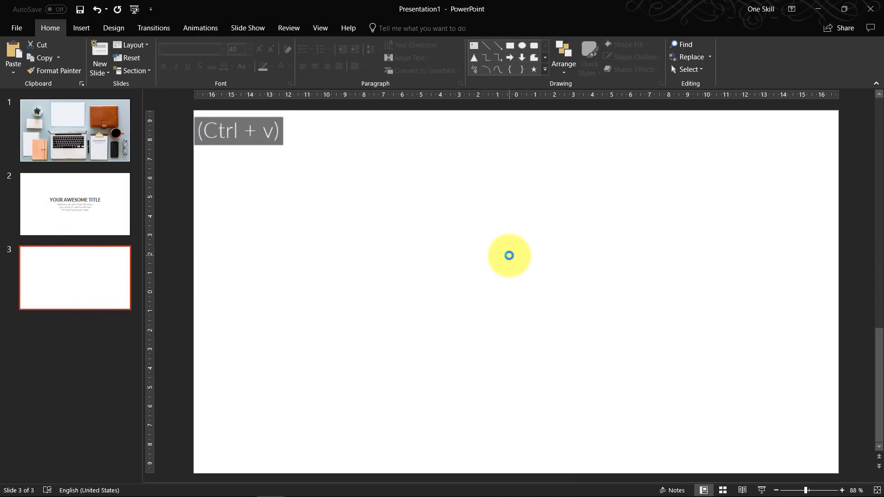
left_click(650, 474)
left_click(649, 460)
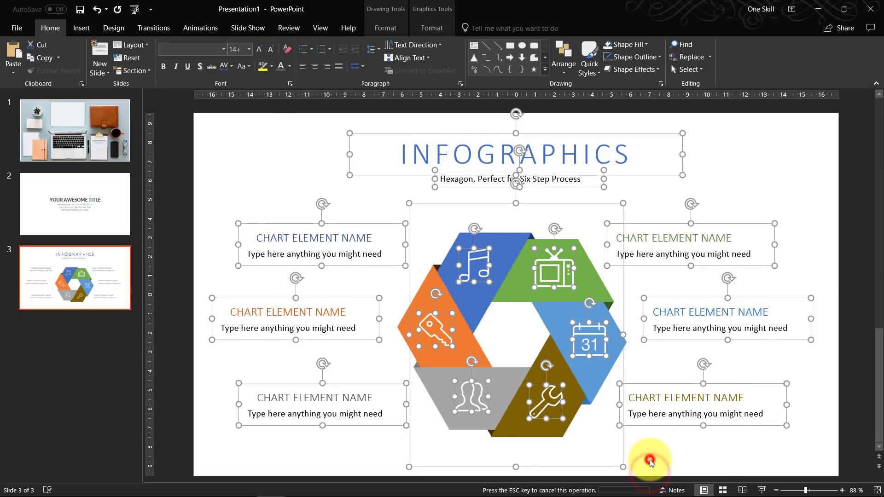
left_click(484, 286)
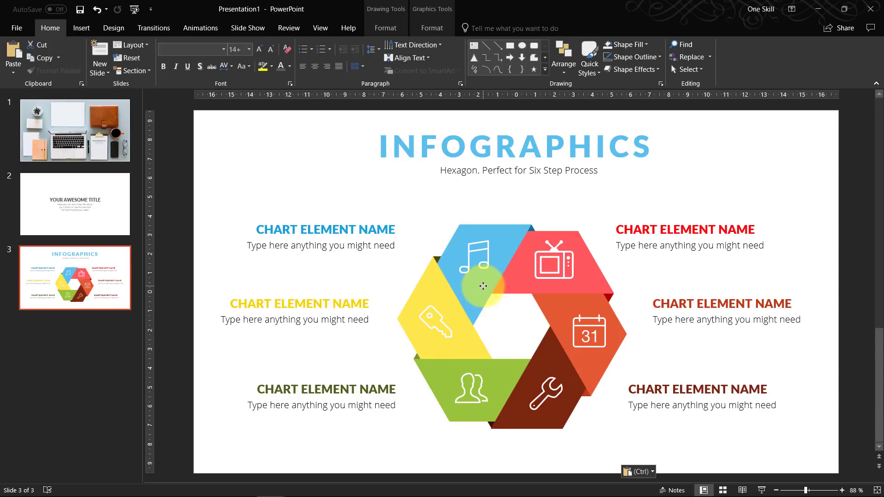
key("ctrl+a")
left_click(235, 158)
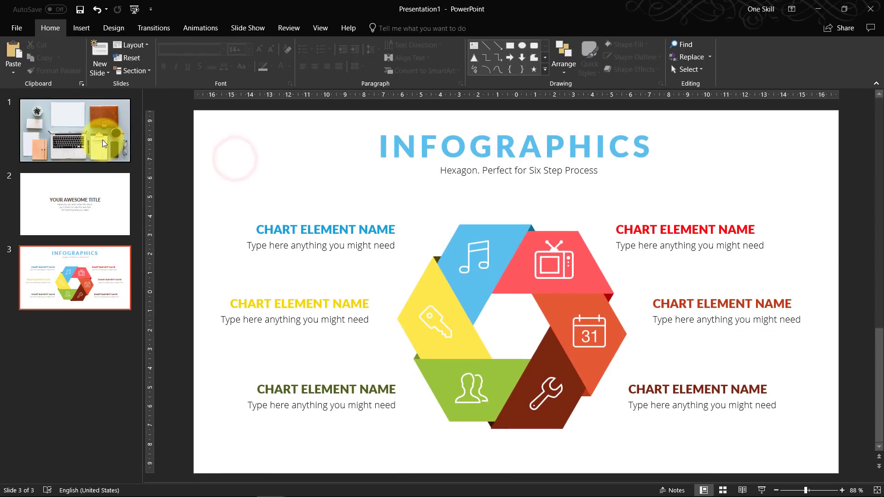
- Insert a Slide Zoom linking to slide 3 onto the desk-photo slide
left_click(102, 140)
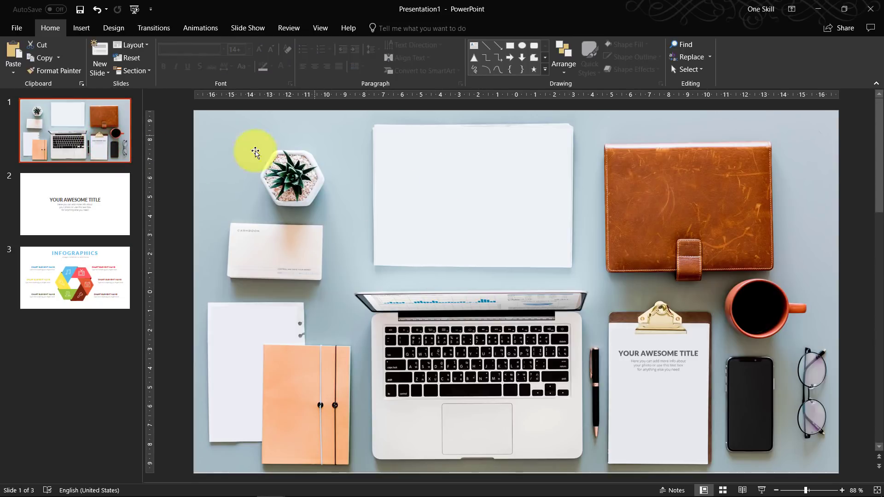
left_click(82, 29)
left_click(380, 74)
left_click(411, 113)
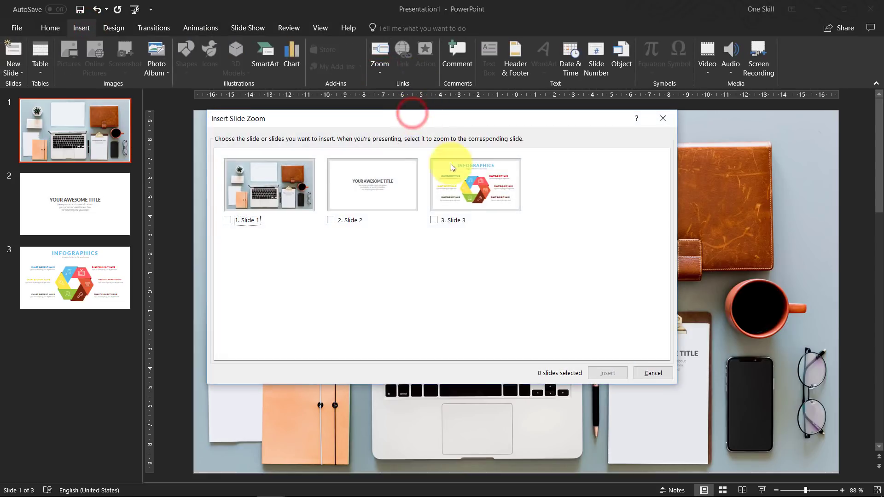
left_click(433, 221)
left_click(607, 374)
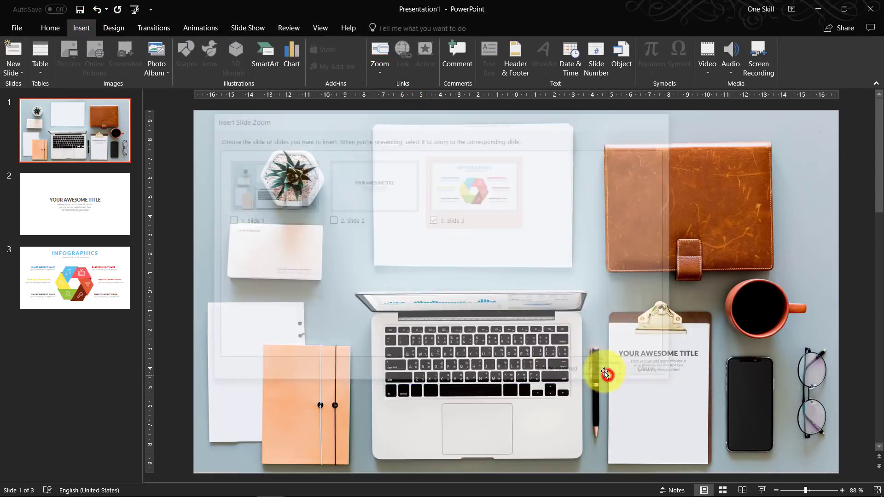
- Fit the slide 3 zoom over the white paper with Zoom Background and Return to Zoom on
left_click_drag(519, 274, 488, 179)
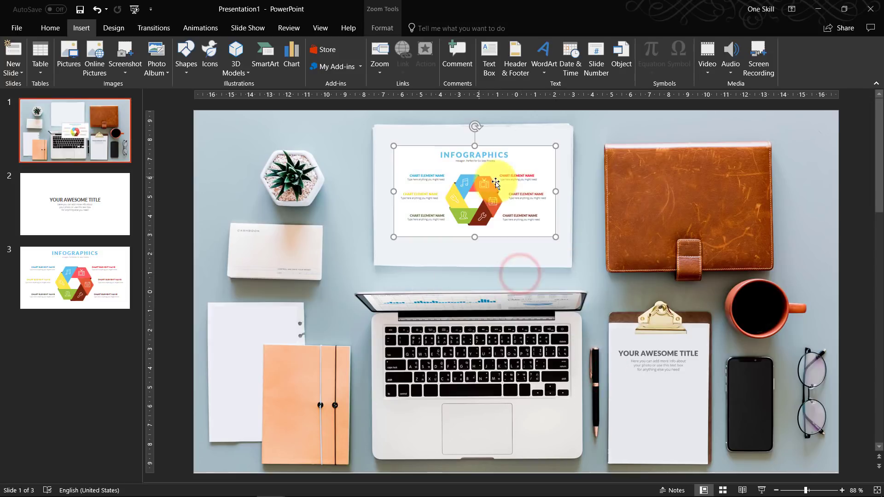
left_click(382, 28)
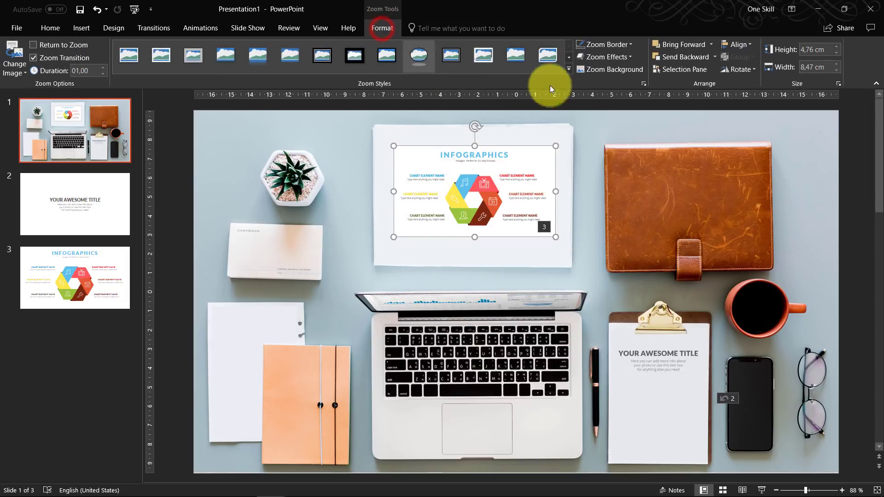
left_click(596, 71)
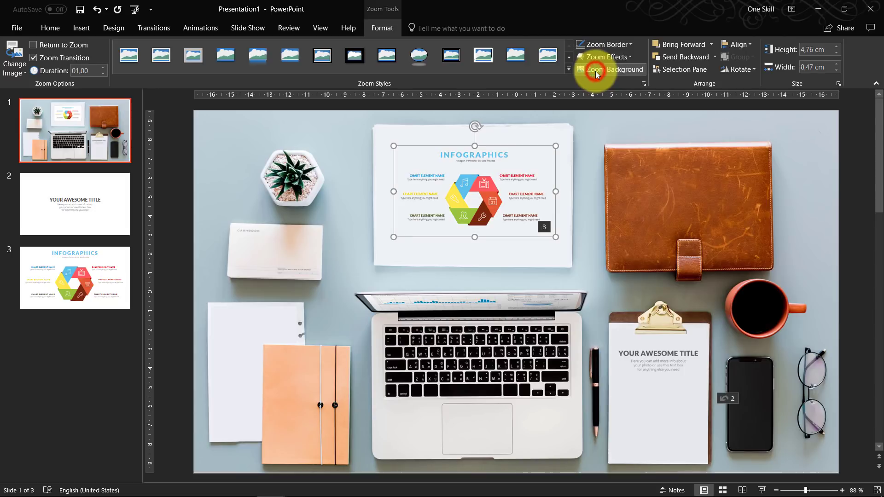
left_click(33, 45)
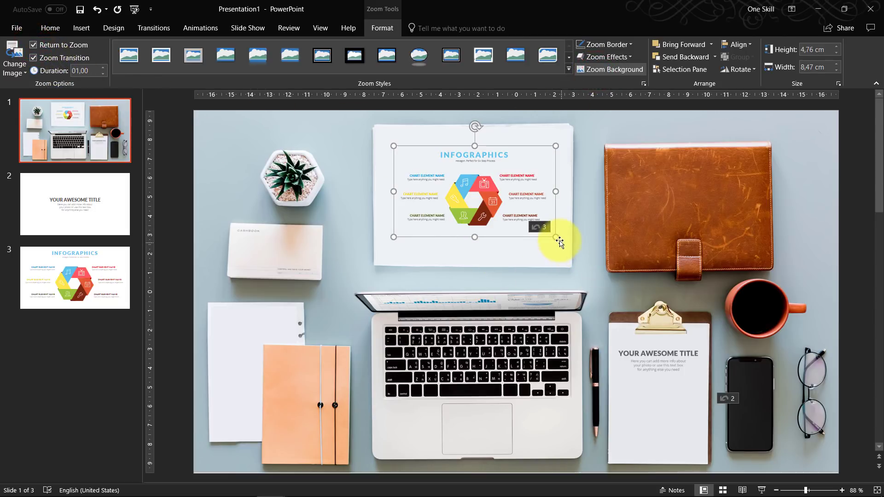
left_click_drag(557, 237, 589, 256)
left_click_drag(490, 209, 474, 203)
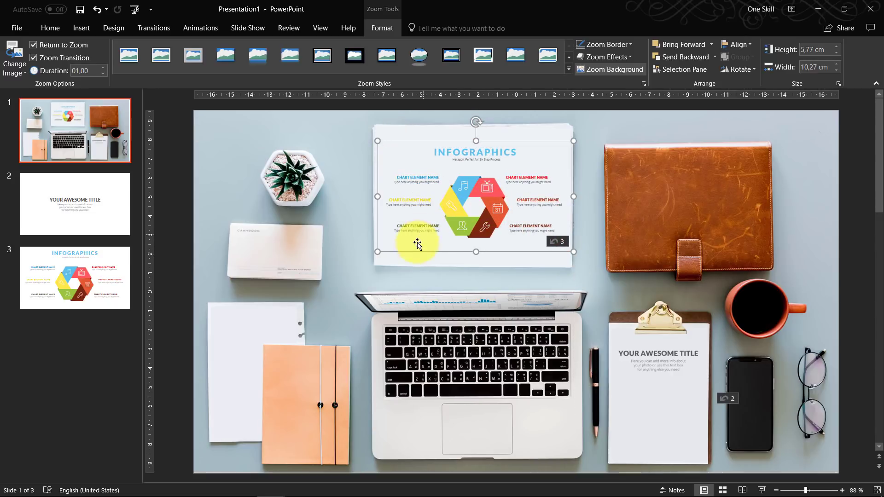
left_click_drag(381, 251, 366, 257)
left_click_drag(467, 213, 471, 211)
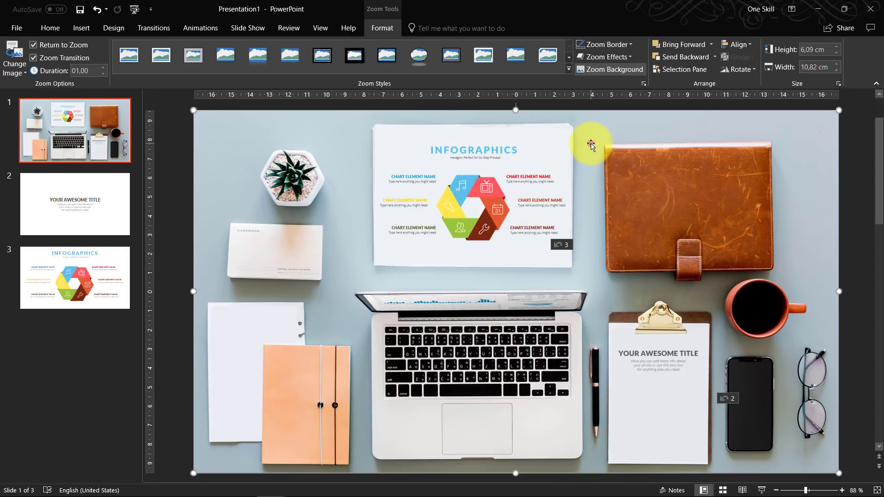
left_click(590, 147)
left_click(761, 490)
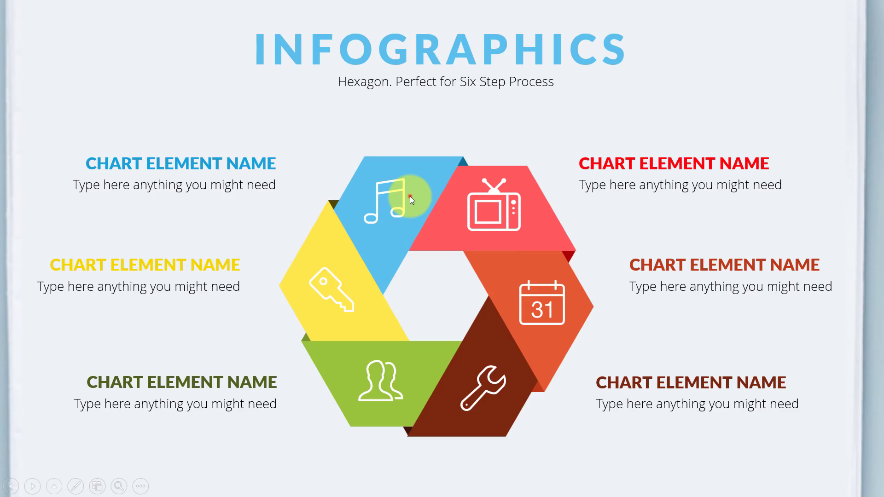
- Zoom back out from the infographic and clipboard slides, then end the slide show
left_click(410, 196)
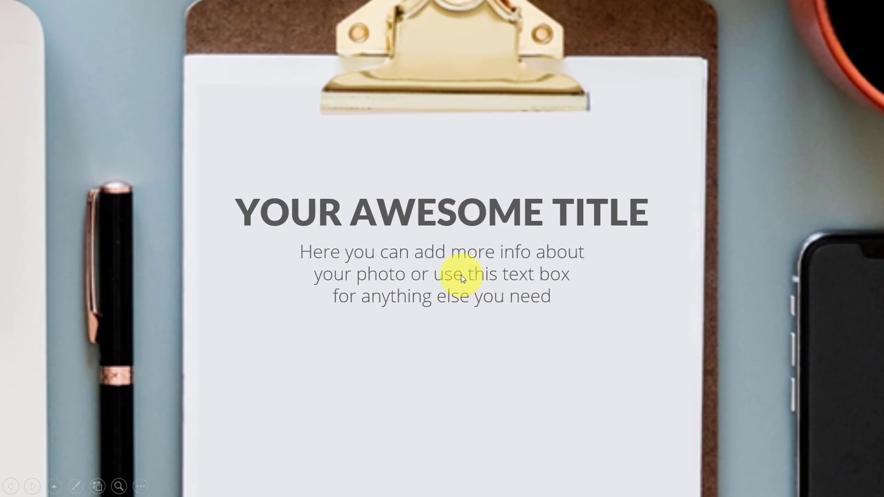
left_click(460, 275)
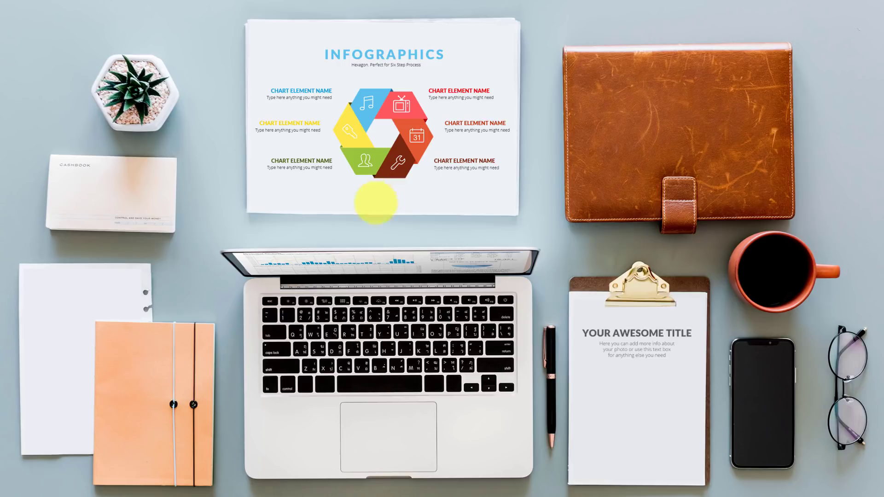
key("Escape")
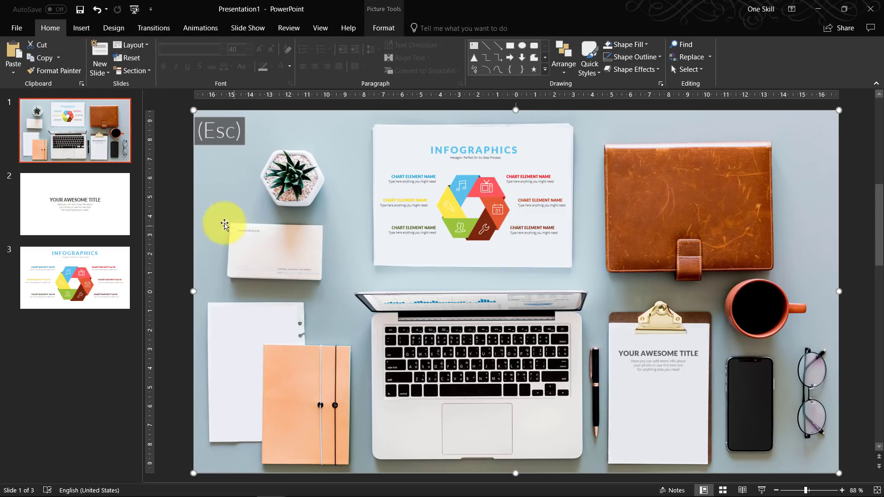
- Copy Team Member 1's photo, title, text and button from slide 6 of the Slide Builder deck
left_click(175, 204)
left_click(80, 142)
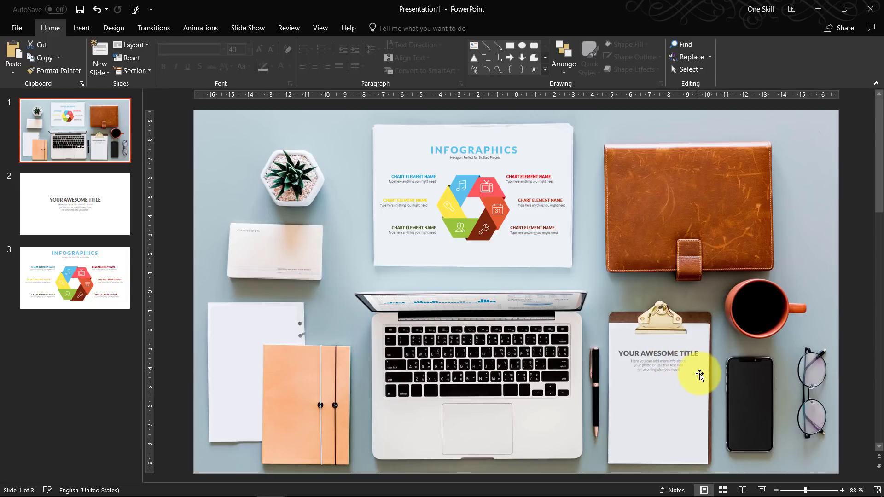
key("alt+Tab")
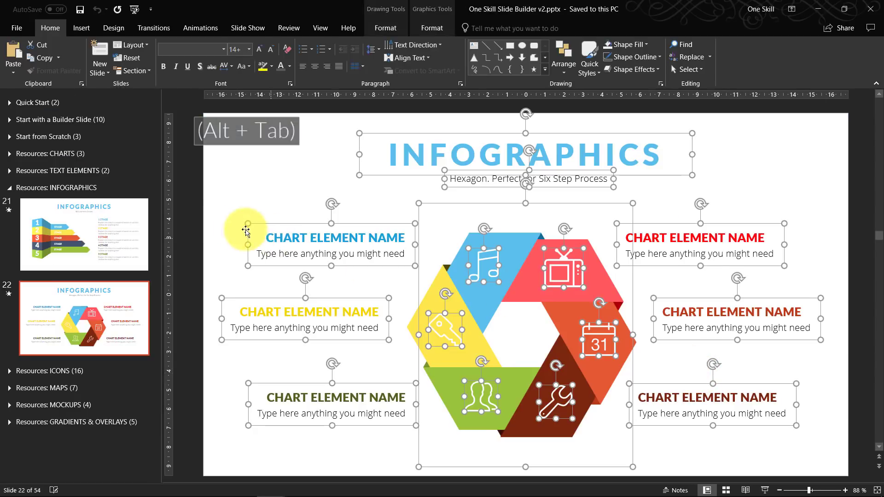
left_click(186, 212)
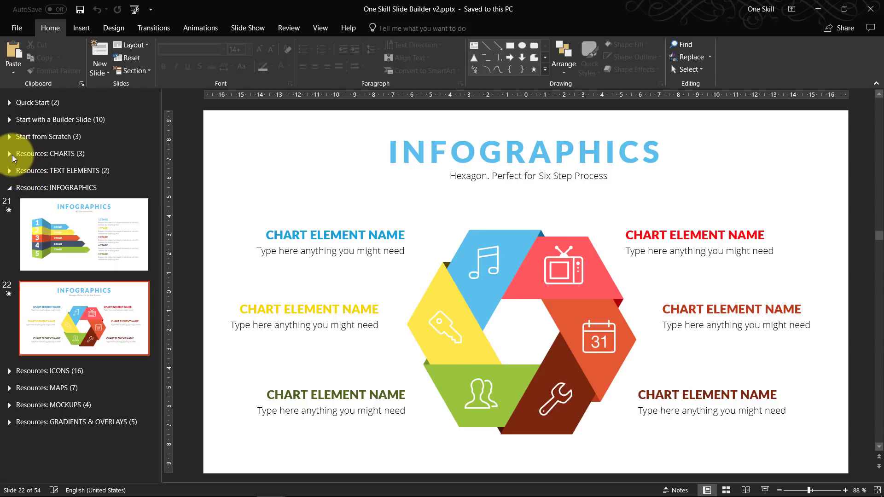
left_click(9, 120)
scroll(92, 246, "down", 5)
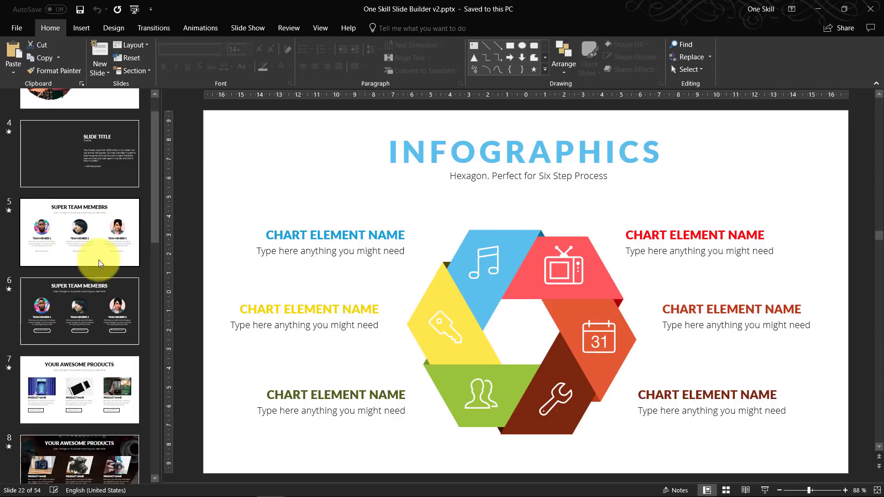
left_click(104, 274)
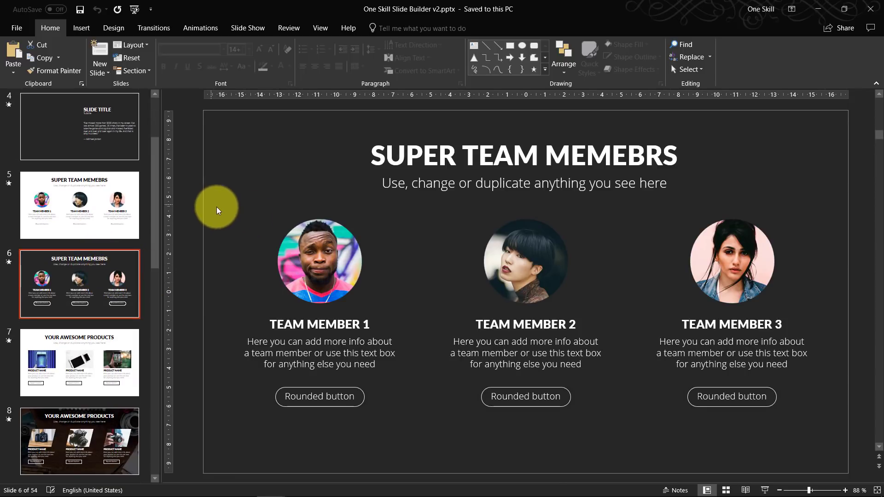
left_click_drag(247, 243, 441, 438)
key("ctrl+c")
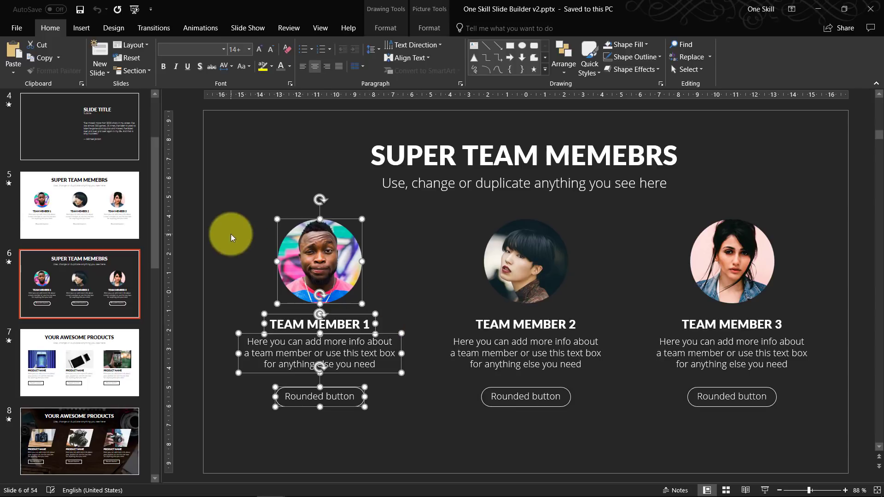
key("ctrl+c")
key("alt+Tab")
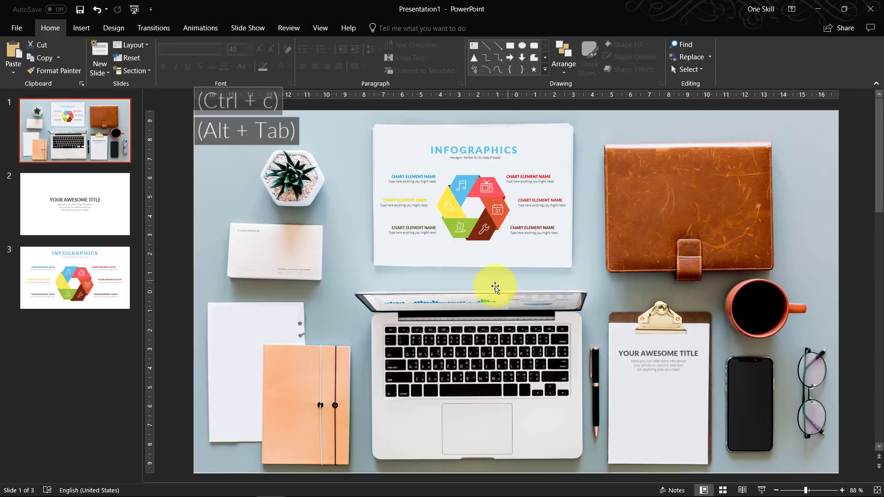
- Add a blank slide 4 at the end and return to the desk-photo slide 1
right_click(93, 334)
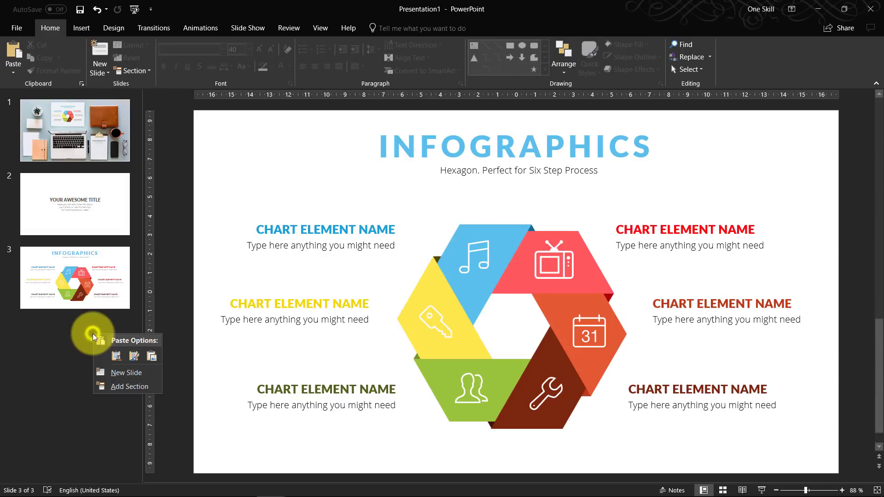
left_click(127, 377)
left_click(95, 147)
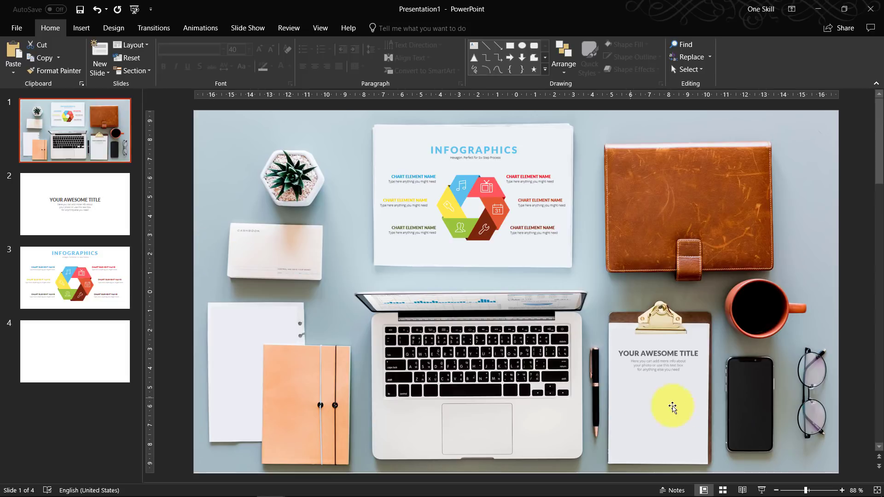
left_click(754, 390)
left_click(862, 321)
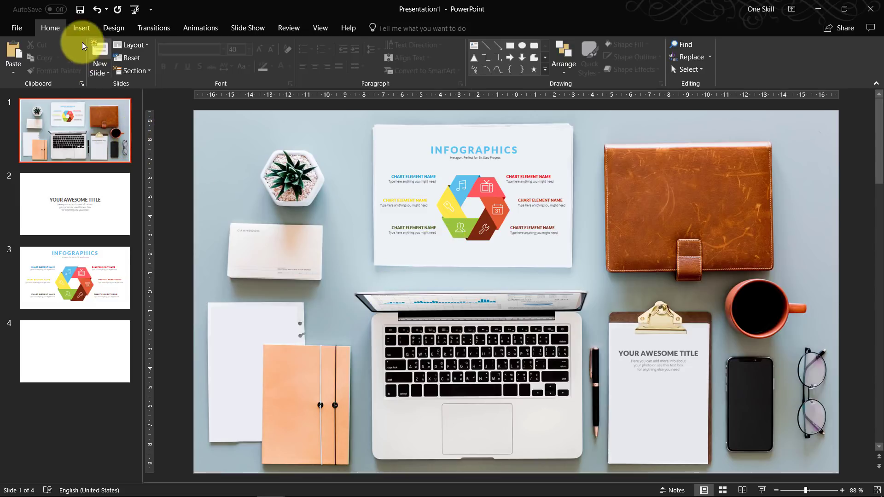
- Draw a rectangle covering the phone on the desk photo, then cut it to the clipboard
left_click(83, 26)
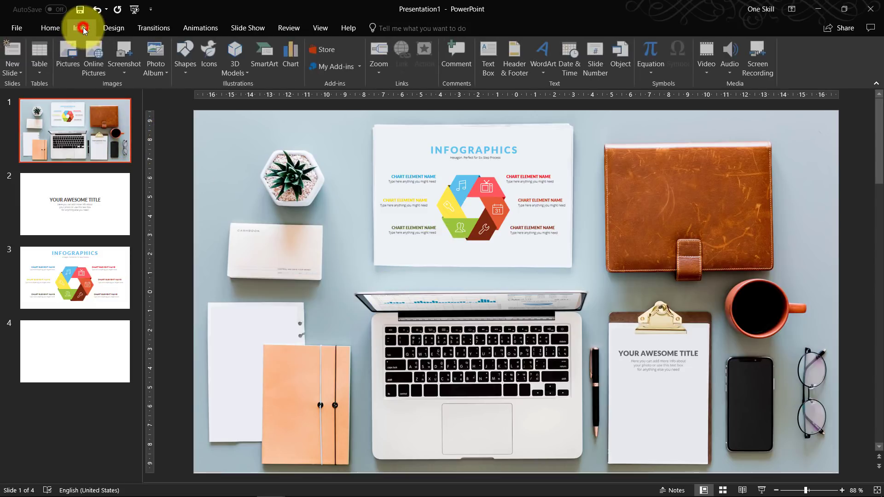
left_click(184, 73)
left_click(217, 95)
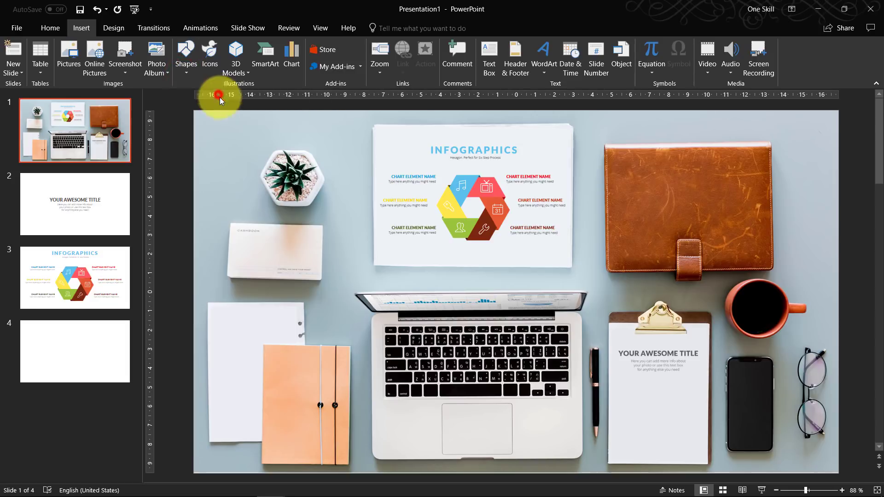
left_click_drag(732, 368, 771, 449)
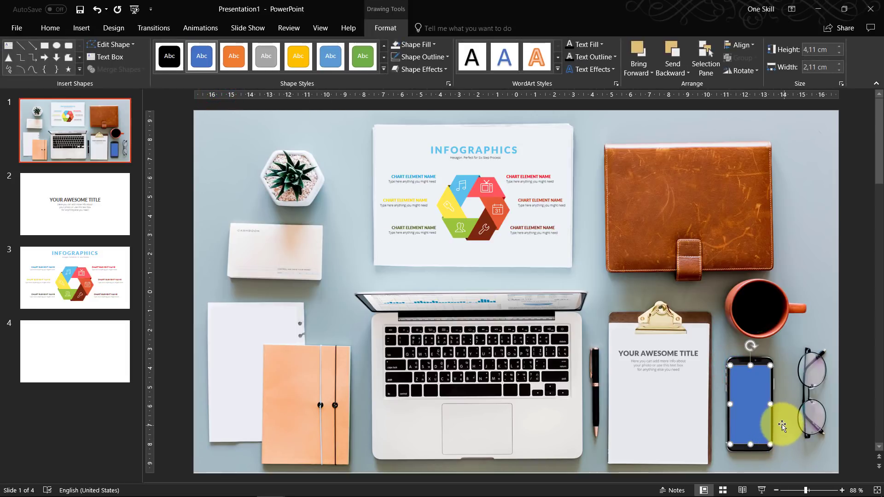
left_click(844, 327)
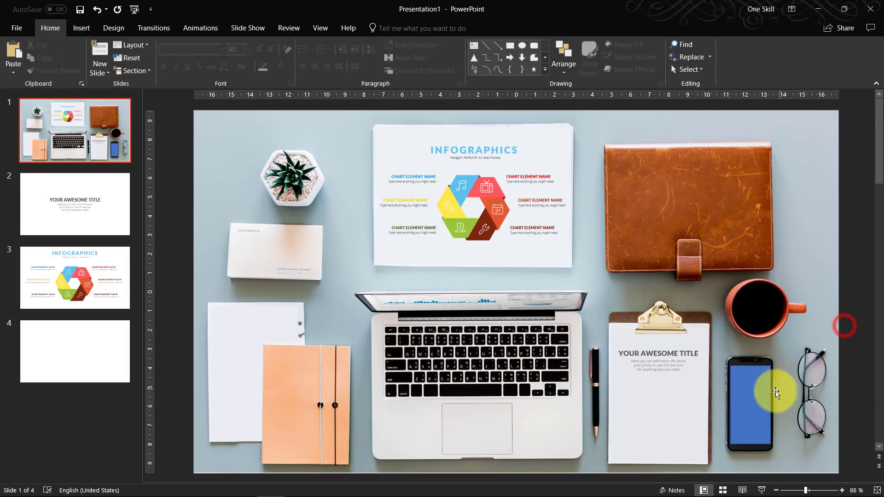
left_click(750, 394)
key("ctrl+x")
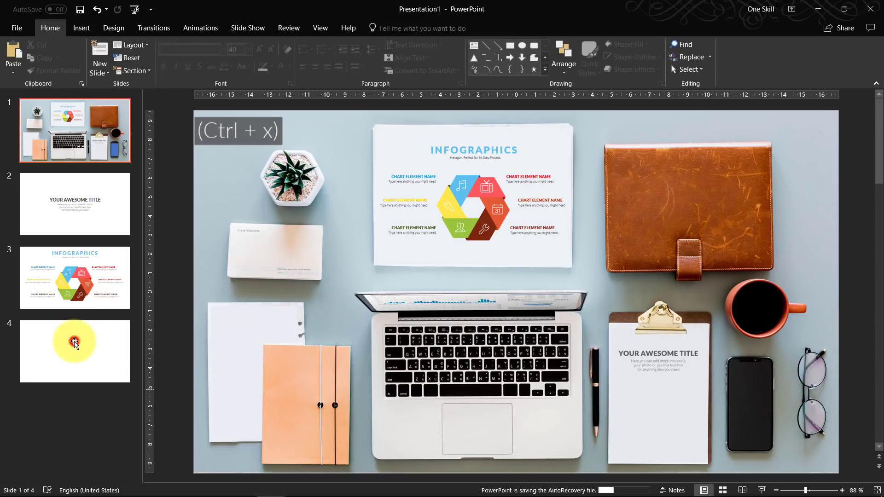
- Paste the rectangle on slide 4, centre it, and enlarge it to full height at 18.91 × 9.68 cm
left_click(99, 347)
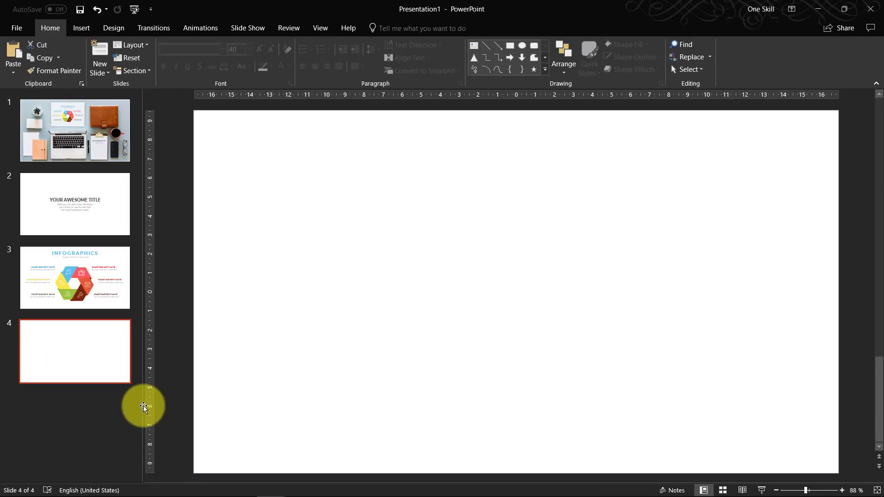
key("ctrl+v")
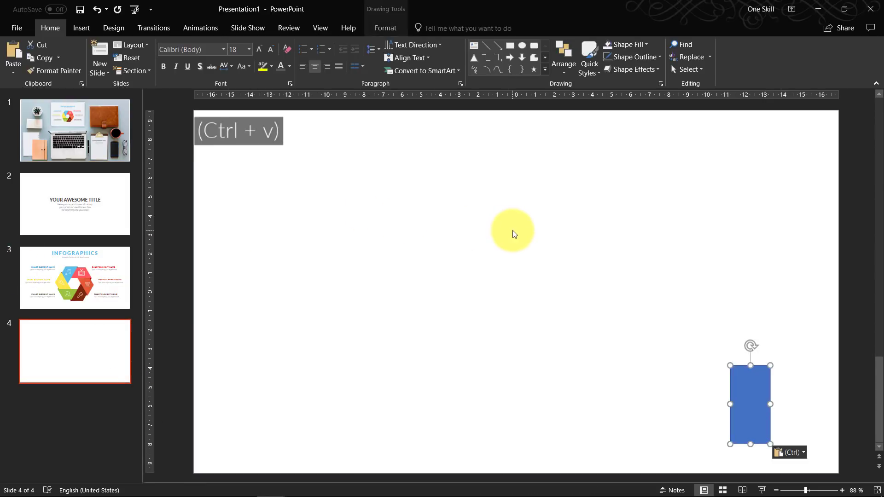
left_click(387, 27)
left_click(741, 44)
left_click(757, 72)
left_click(742, 44)
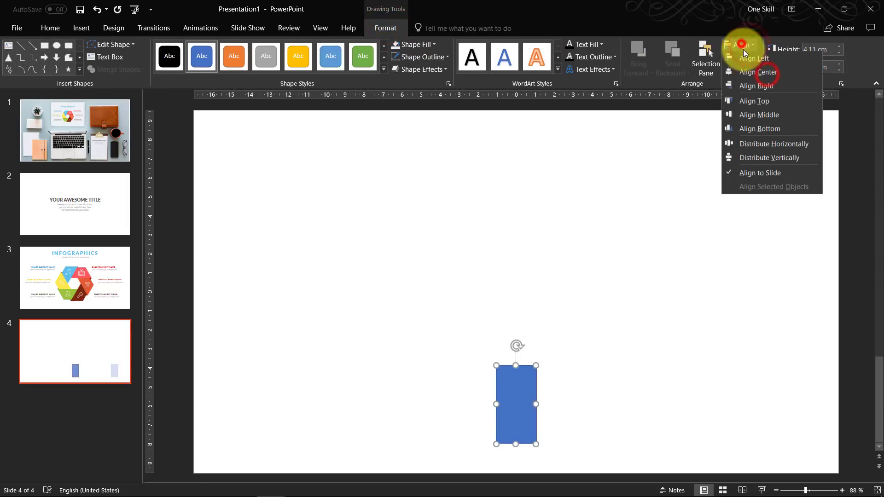
left_click(770, 115)
left_click_drag(496, 332, 423, 385, "ctrl")
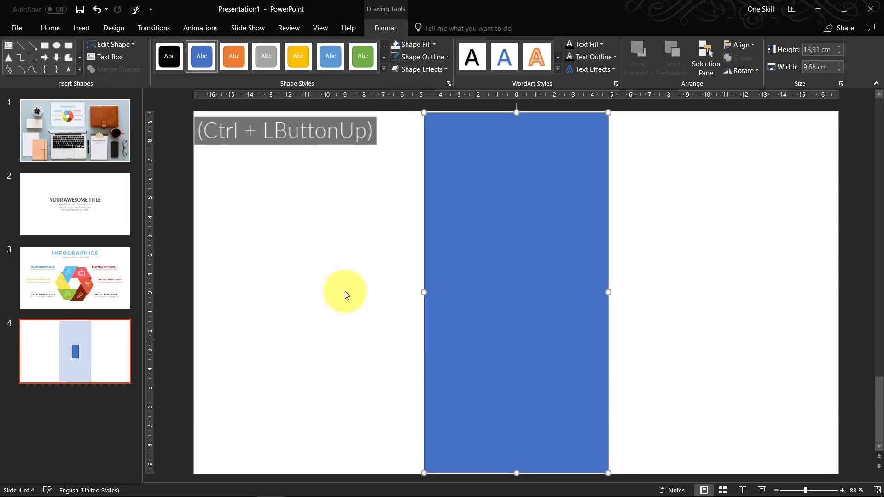
right_click(330, 269)
- Give slide 4 a solid black background
left_click(378, 367)
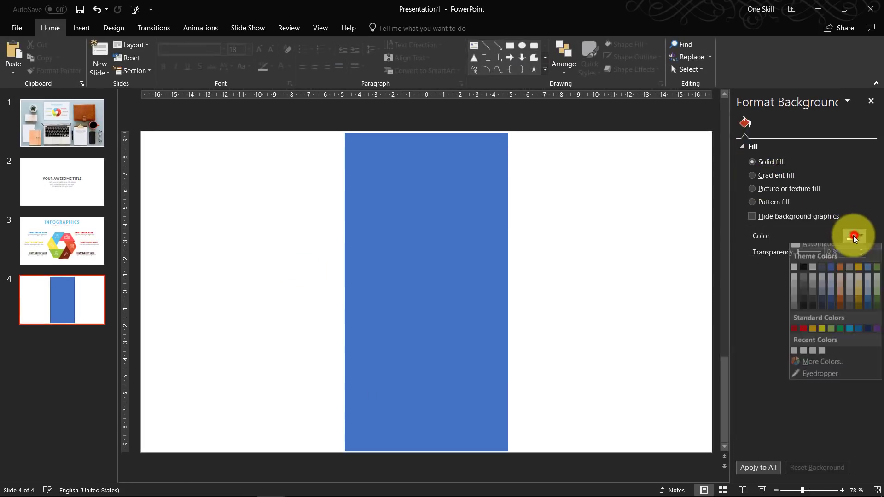
left_click(854, 237)
left_click(808, 267)
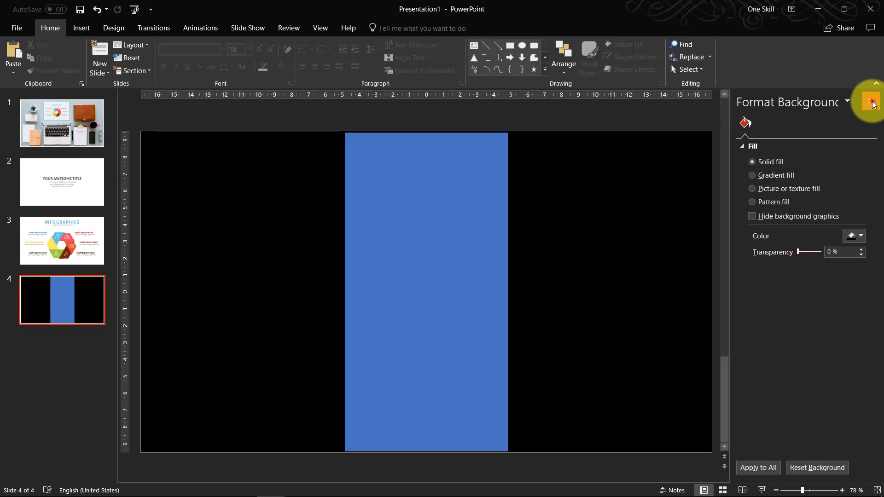
left_click(871, 102)
- Give the rectangle a white outline and no fill
left_click(526, 173)
left_click(381, 28)
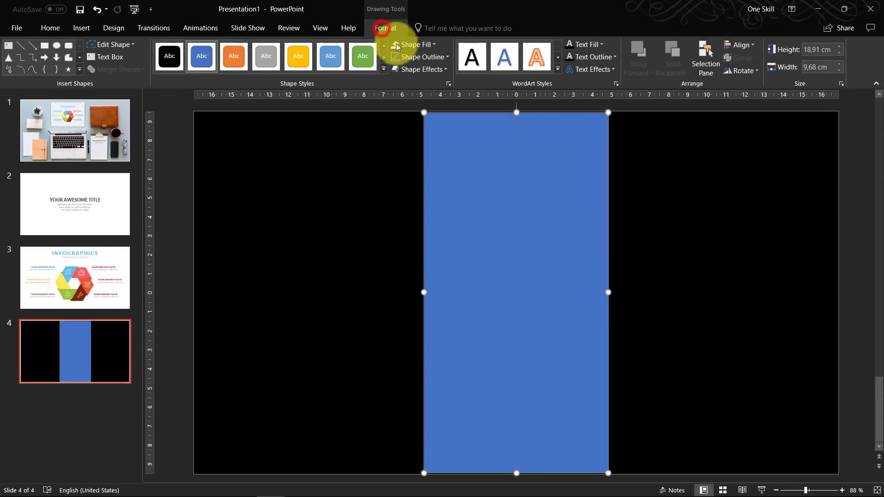
left_click(420, 57)
left_click(398, 82)
left_click(406, 44)
left_click(424, 162)
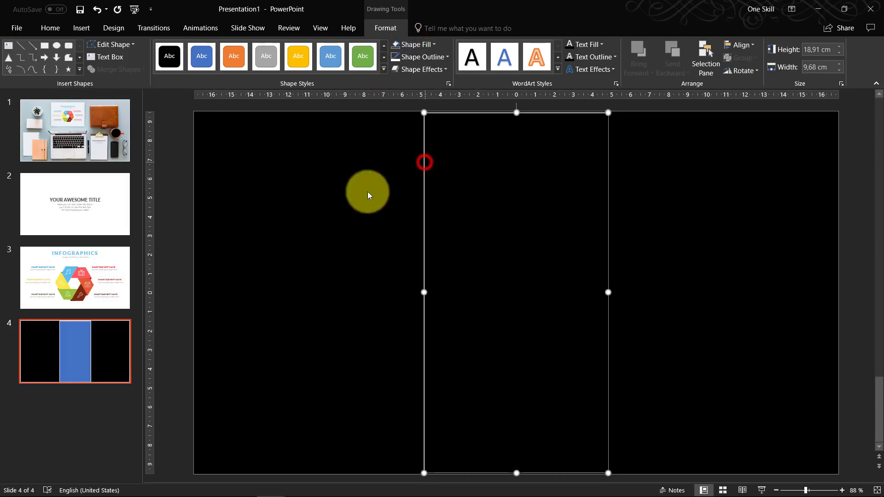
left_click(185, 220)
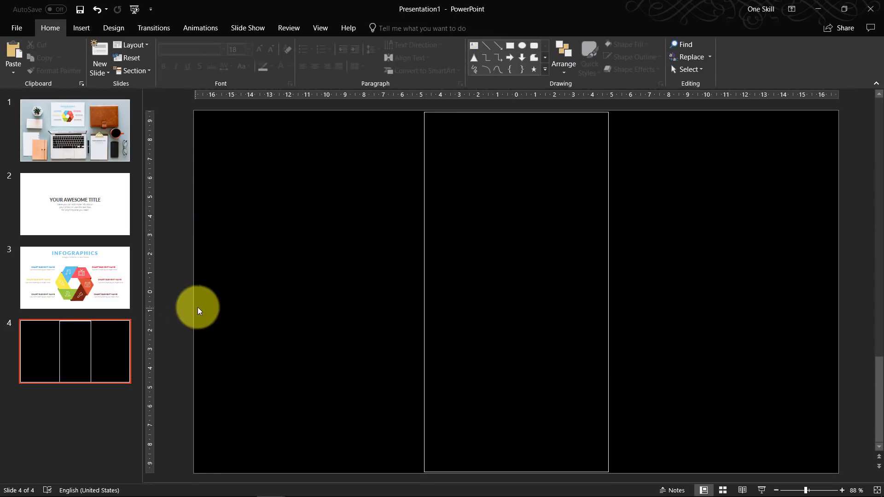